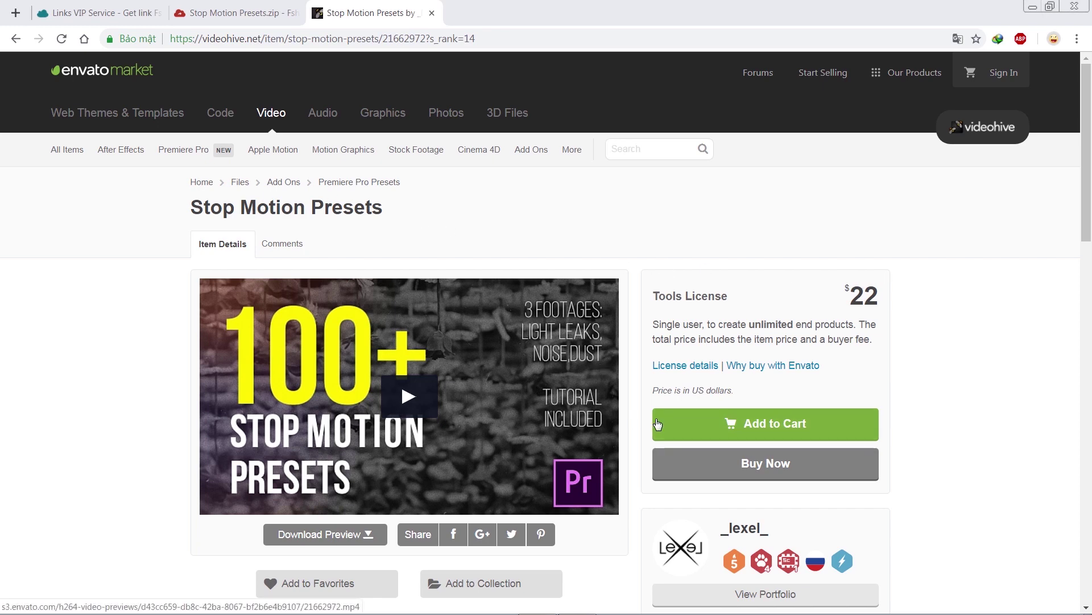
Step: Watch the preset preview video, then try Fshare's free and fast download options for the zip
left_click(431, 394)
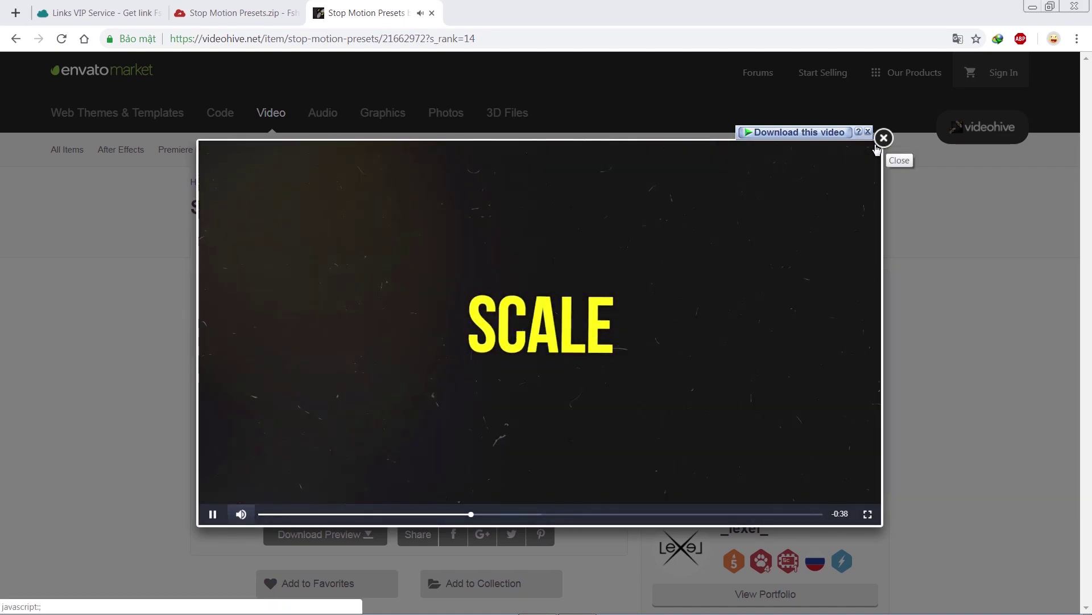
left_click(883, 138)
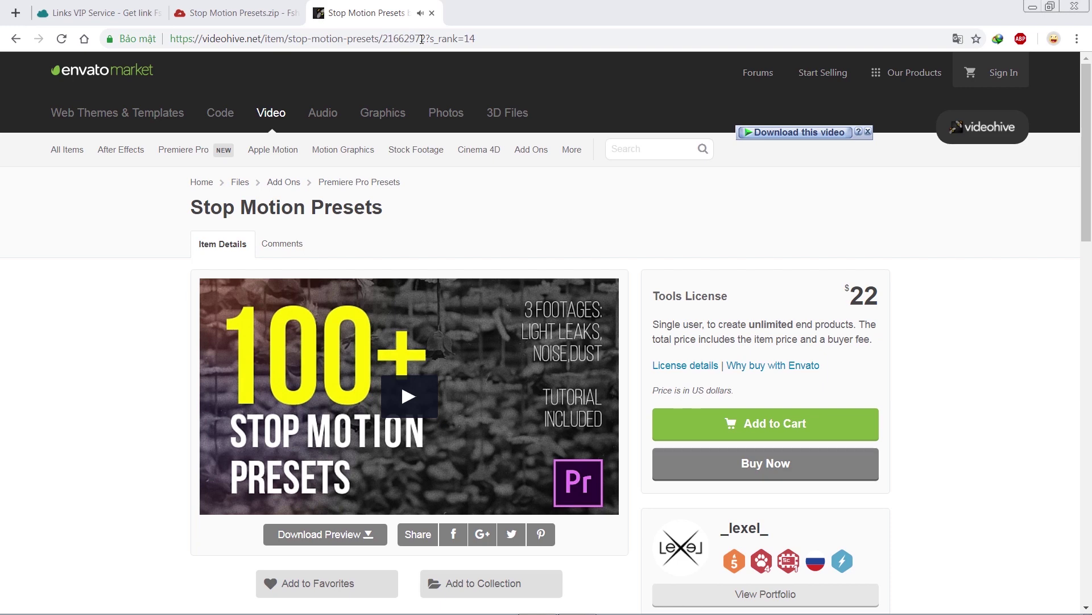
left_click(198, 9)
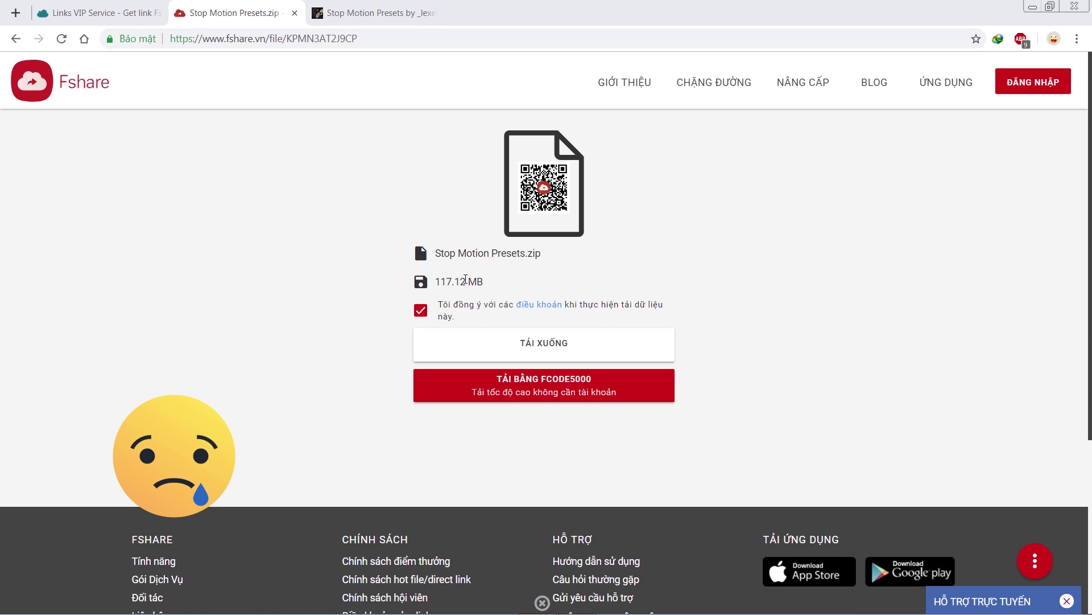
left_click(529, 345)
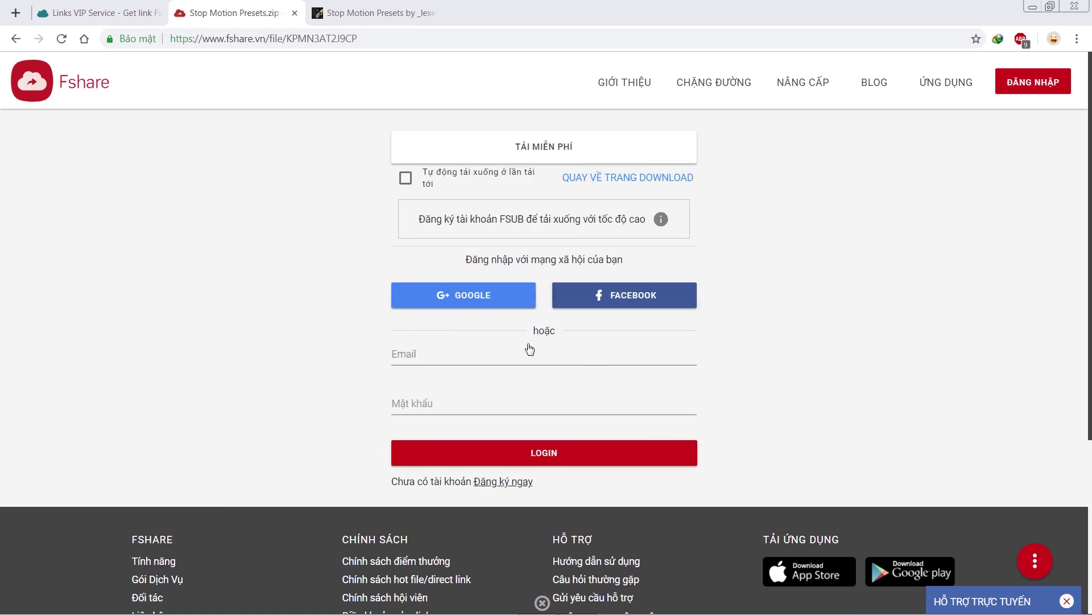
left_click(626, 176)
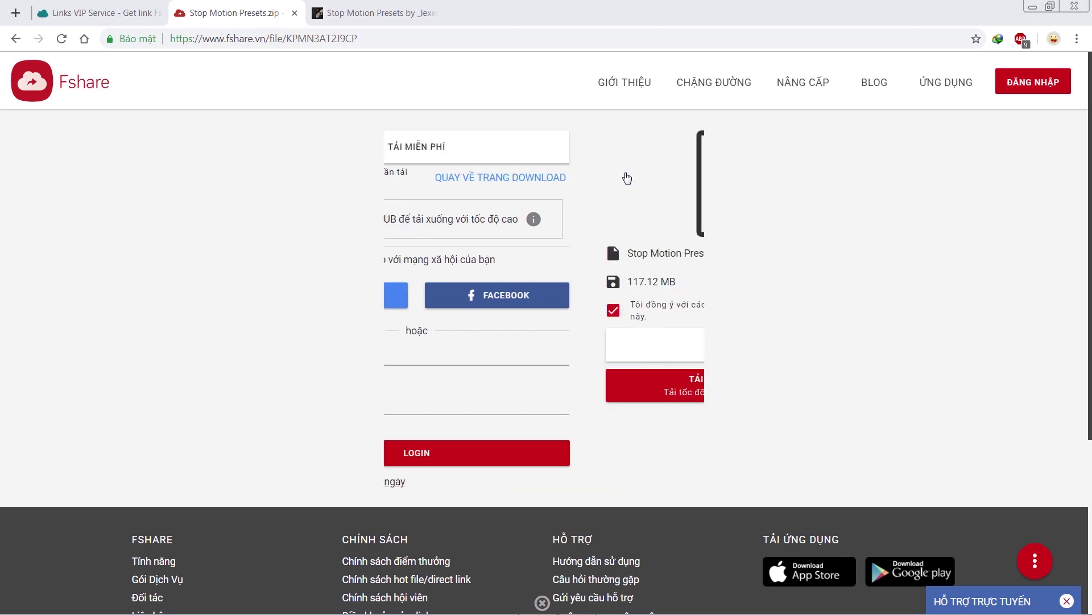
left_click(589, 379)
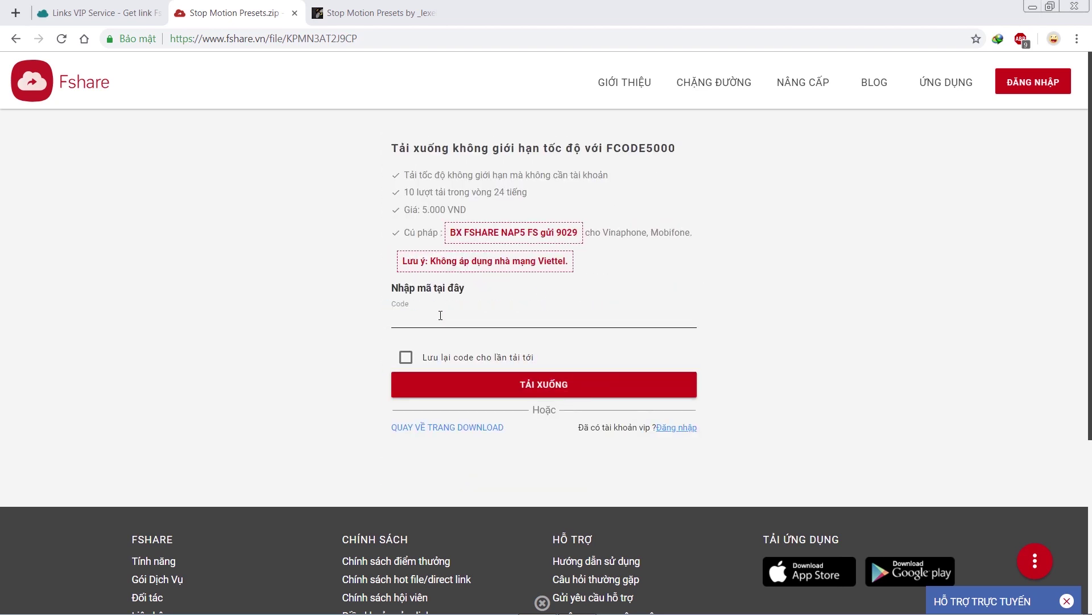
left_click(443, 431)
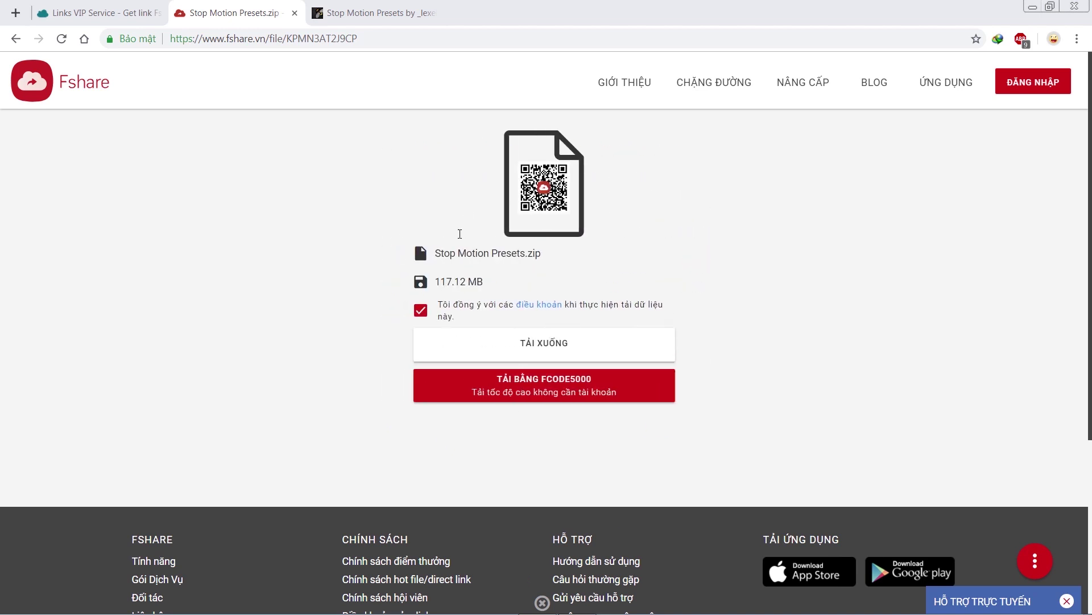
Step: Paste the Fshare file link into Links VIP Service and download the generated link
left_click(385, 39)
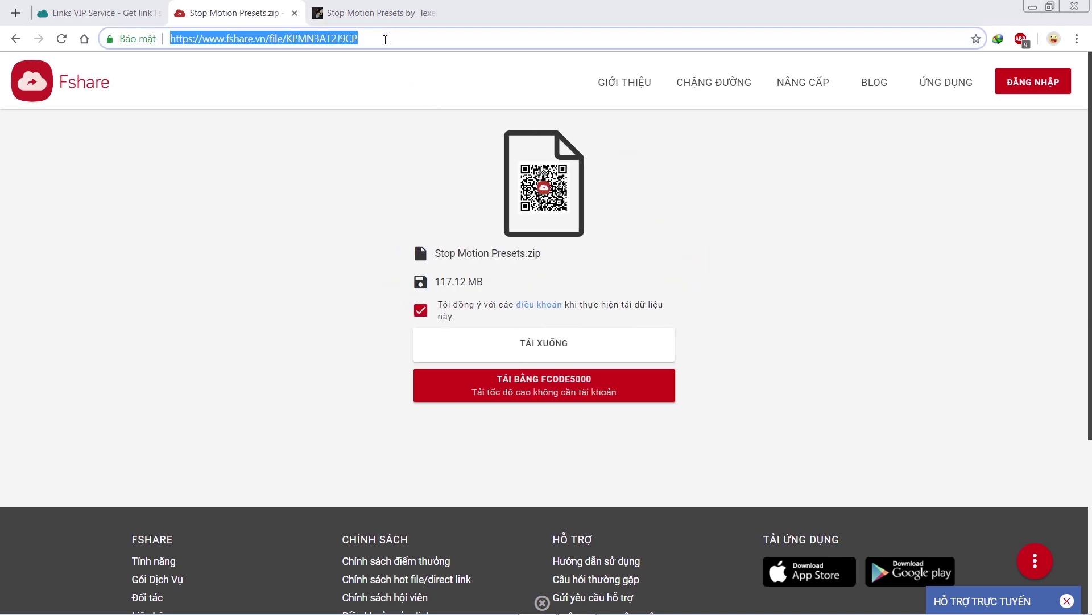
left_click(99, 13)
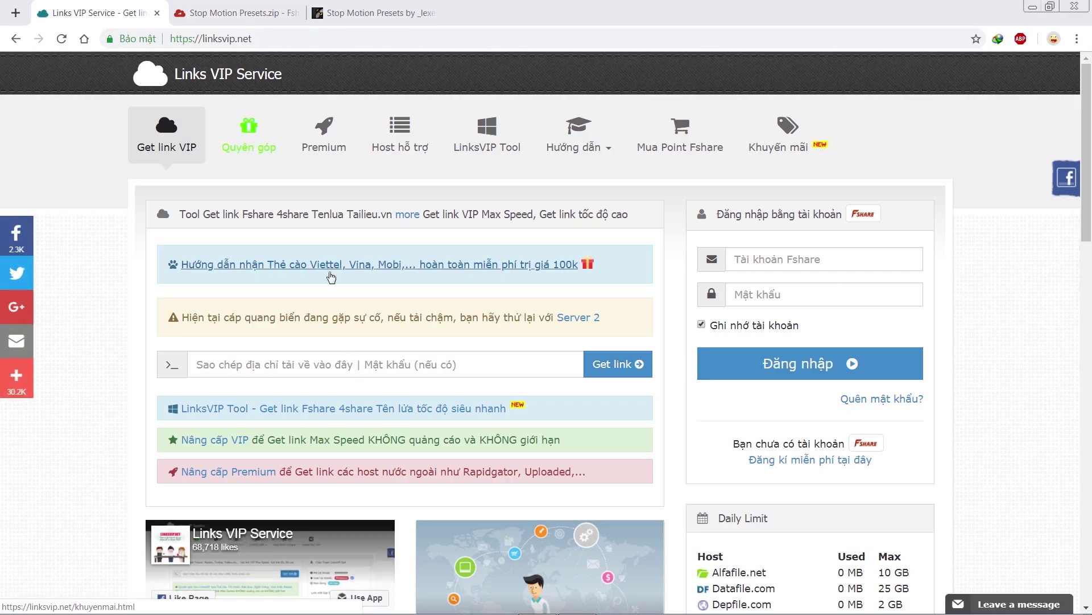
left_click(357, 375)
type("https://www.fshare.vn/file/KPMN3AT2J9CP")
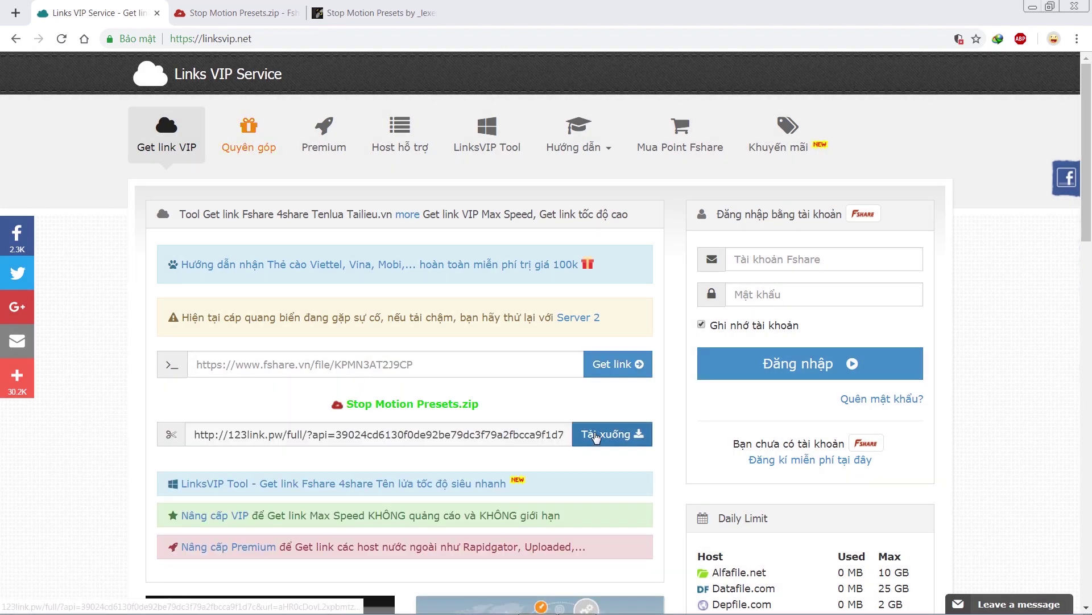
left_click(596, 435)
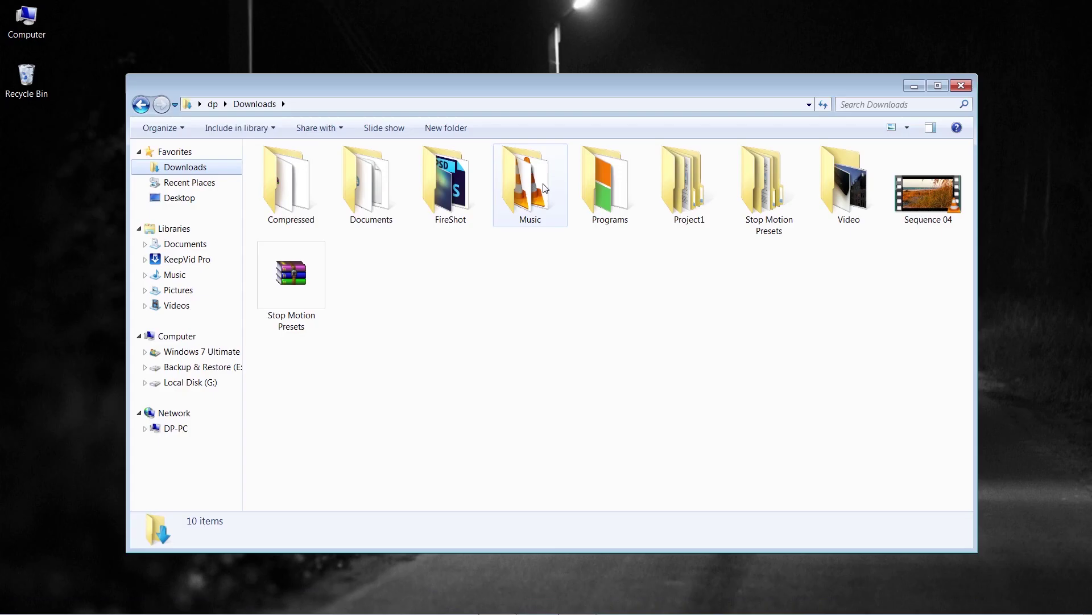
Step: Extract the Stop Motion Presets archive into its own Stop Motion Presets folder
left_click(284, 293)
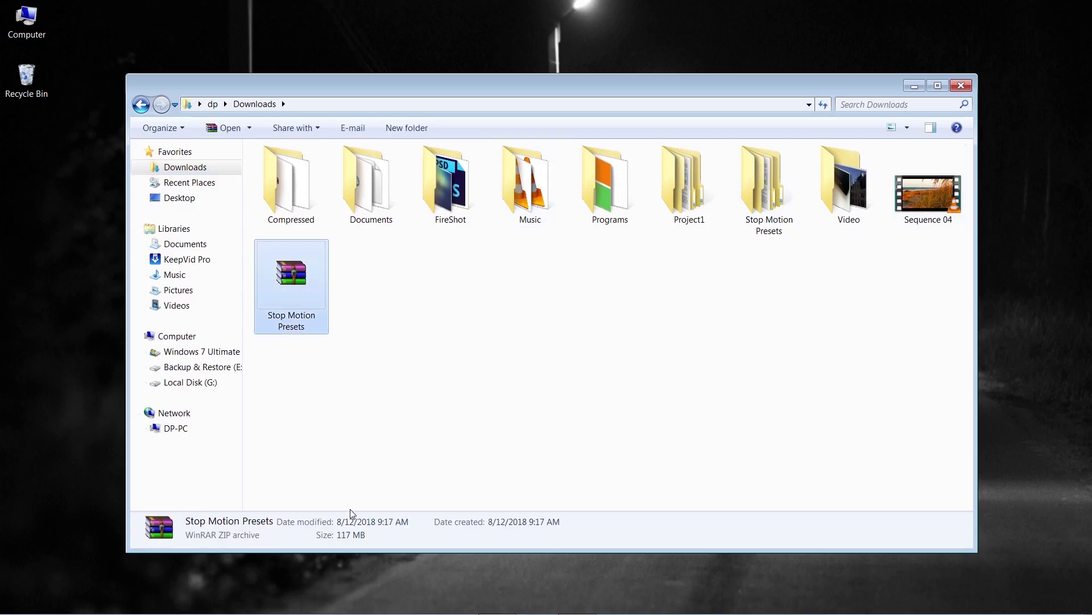
right_click(280, 296)
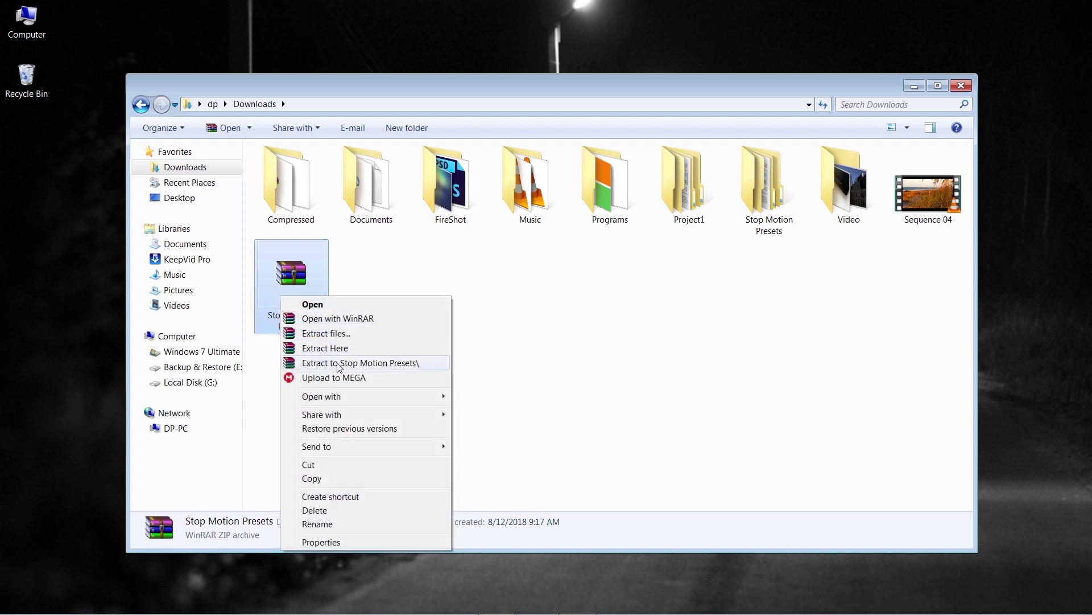
left_click(763, 297)
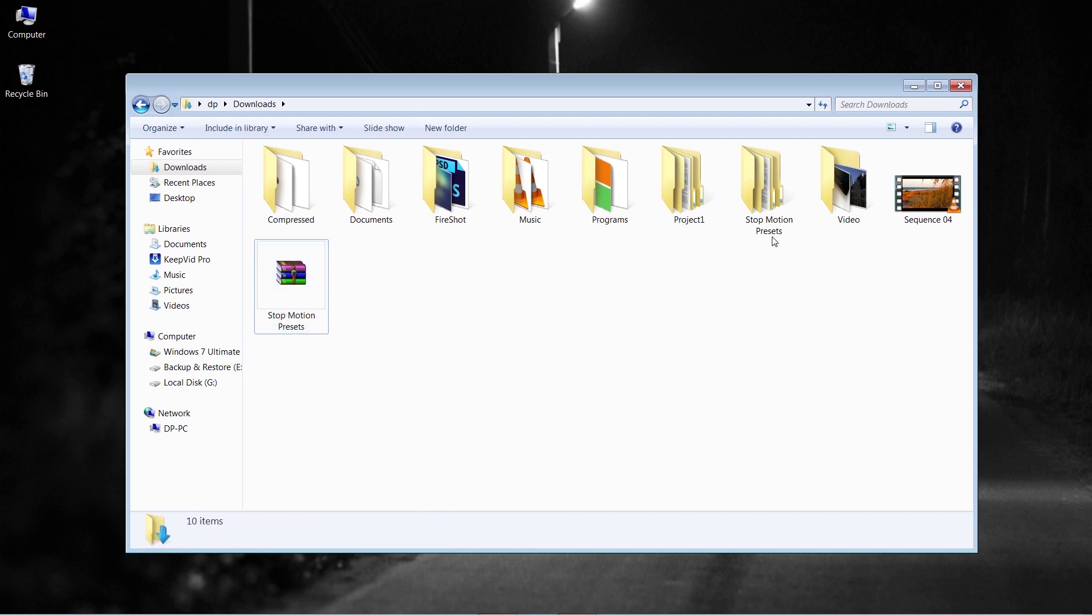
double_click(775, 222)
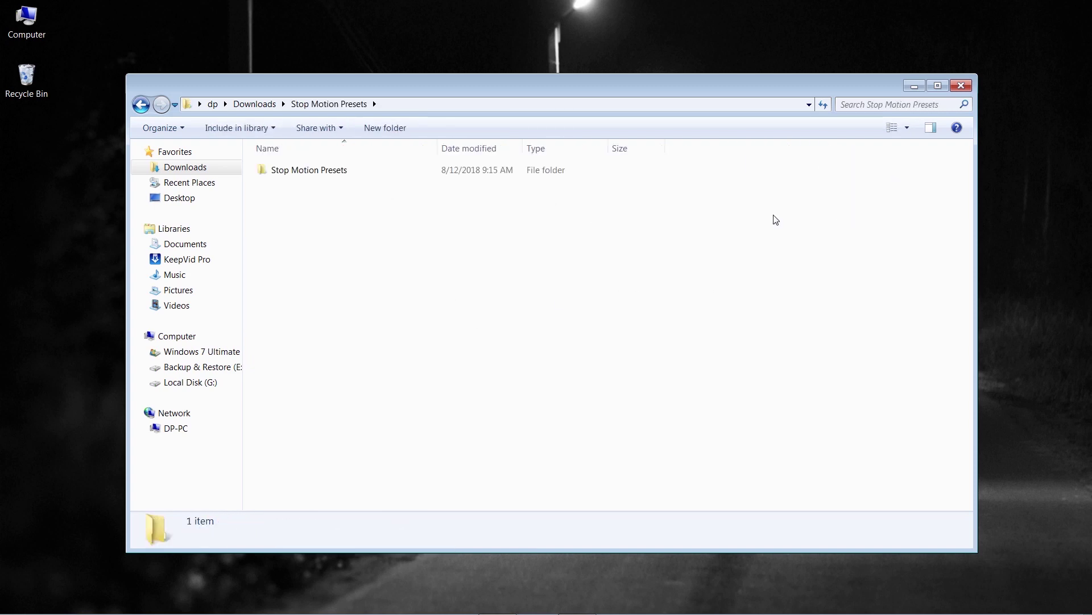
Step: Browse to the presets PRFPSET file and the Footages folder's Dust, Leaks and Noise clips, then close Explorer
double_click(372, 174)
left_click(341, 190)
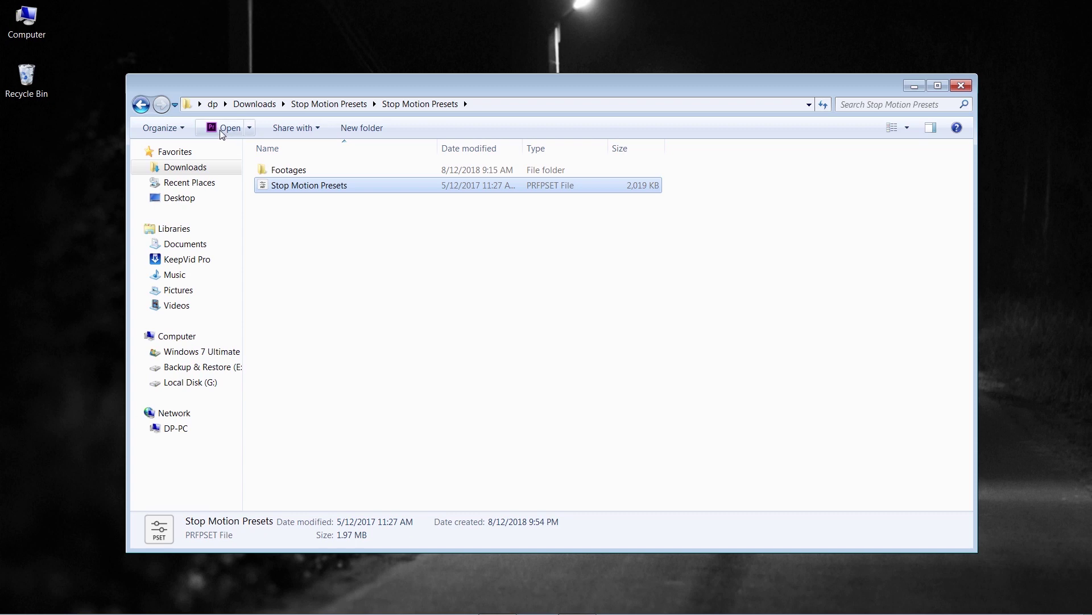
left_click(312, 219)
double_click(316, 171)
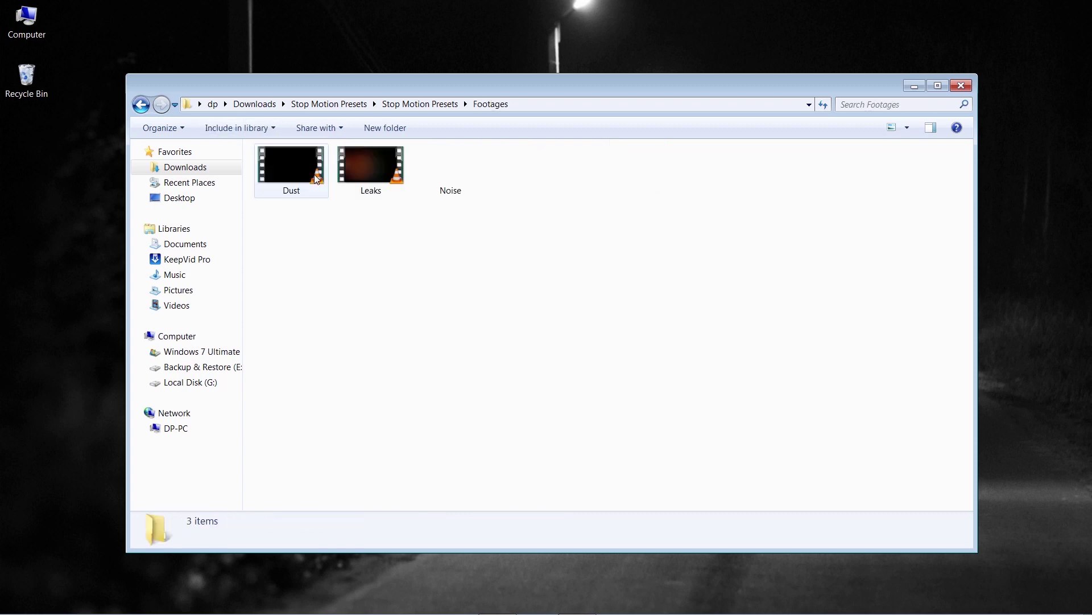
left_click_drag(532, 207, 302, 189)
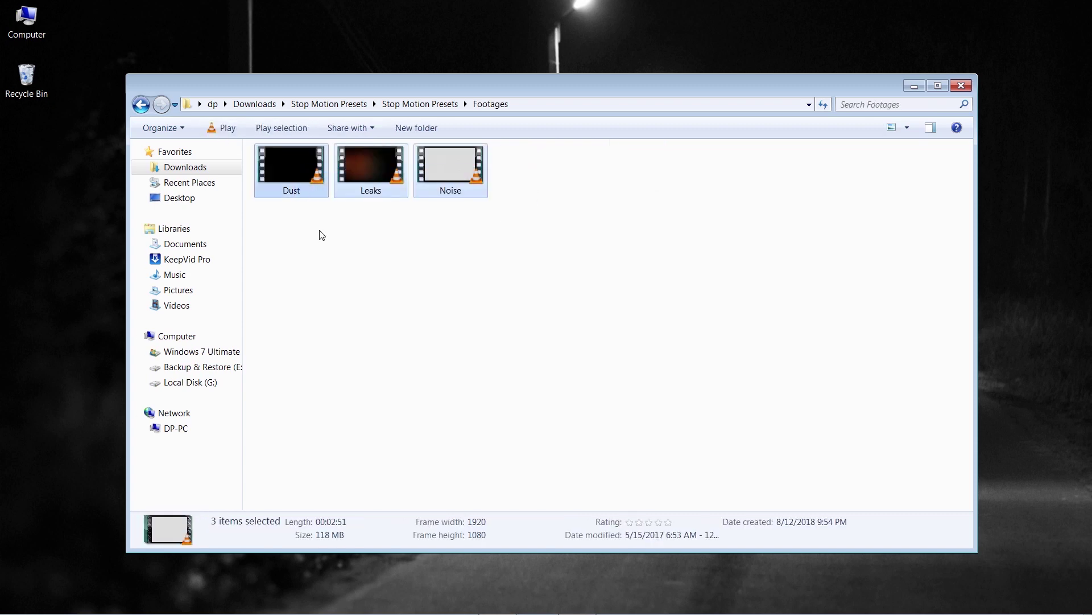
left_click(334, 255)
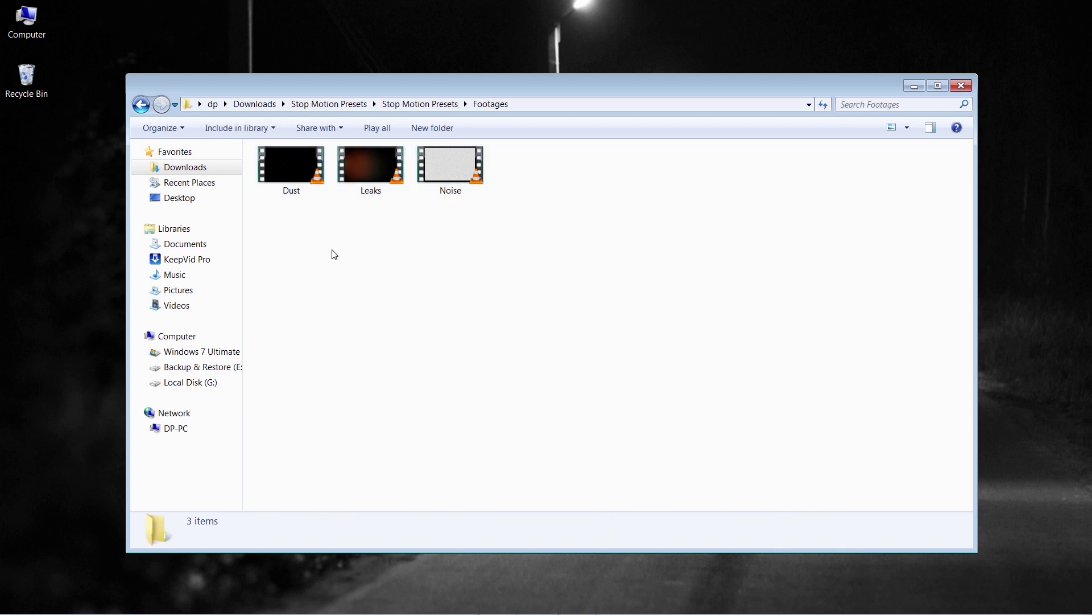
left_click(969, 89)
mouse_move(343, 588)
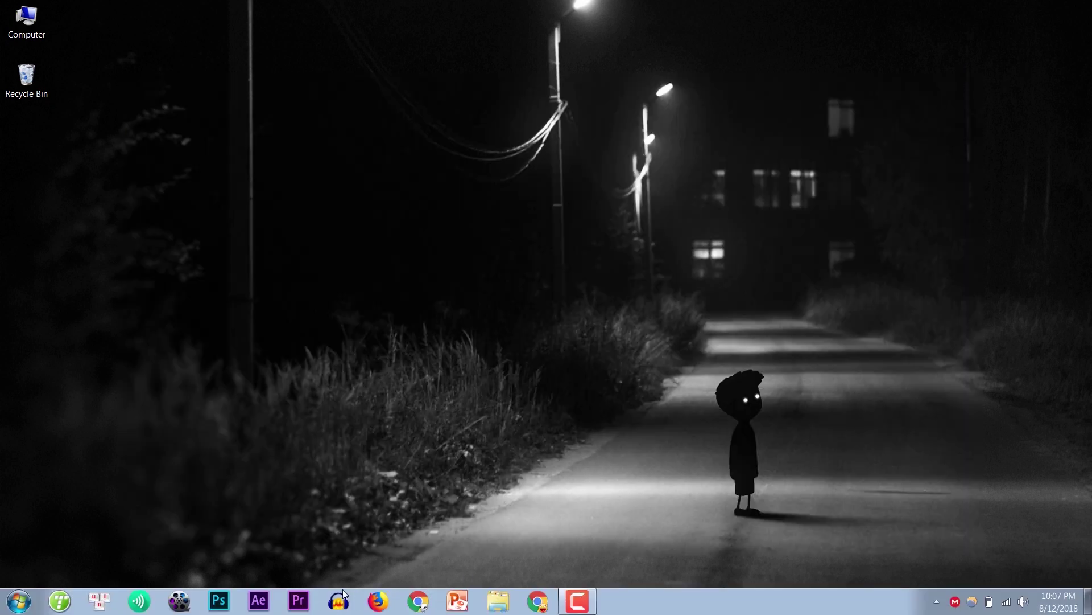
Step: Launch Premiere, open the recent Stop Motion Tutorial project and scrub through Sequence 01
left_click(298, 600)
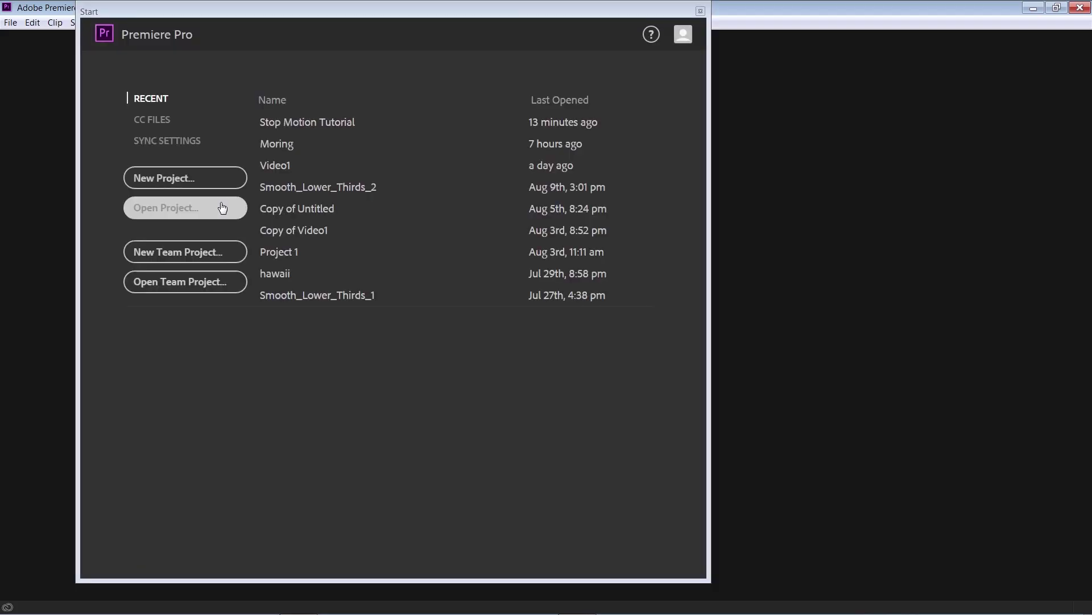
left_click(306, 120)
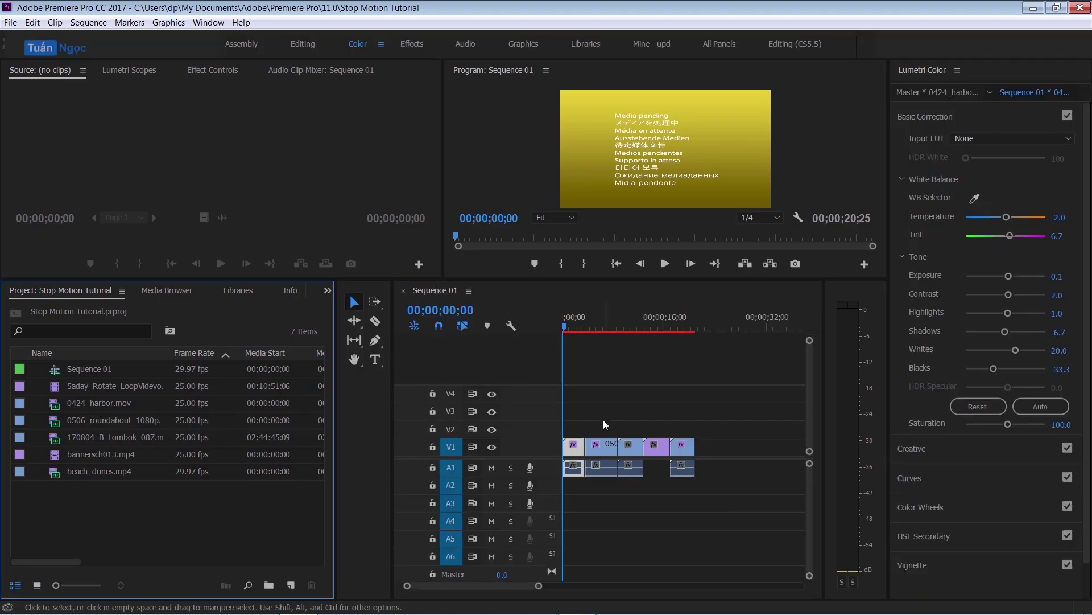
left_click_drag(586, 330, 678, 324)
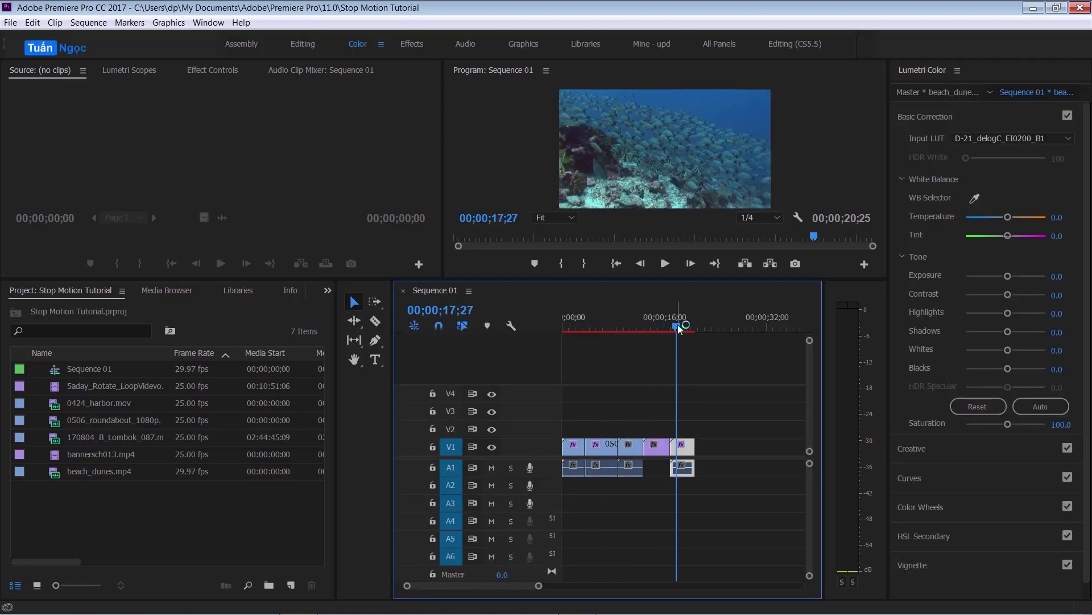
left_click_drag(678, 324, 511, 317)
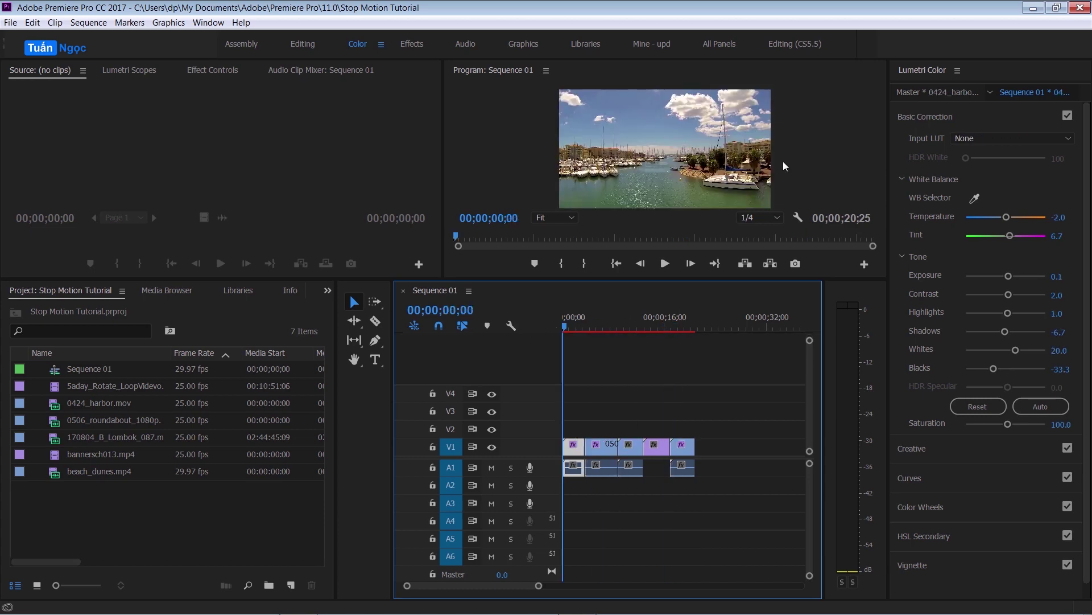
Step: Switch to the Editing workspace, keep the Effects panel showing, then move to the Effects workspace
left_click(305, 42)
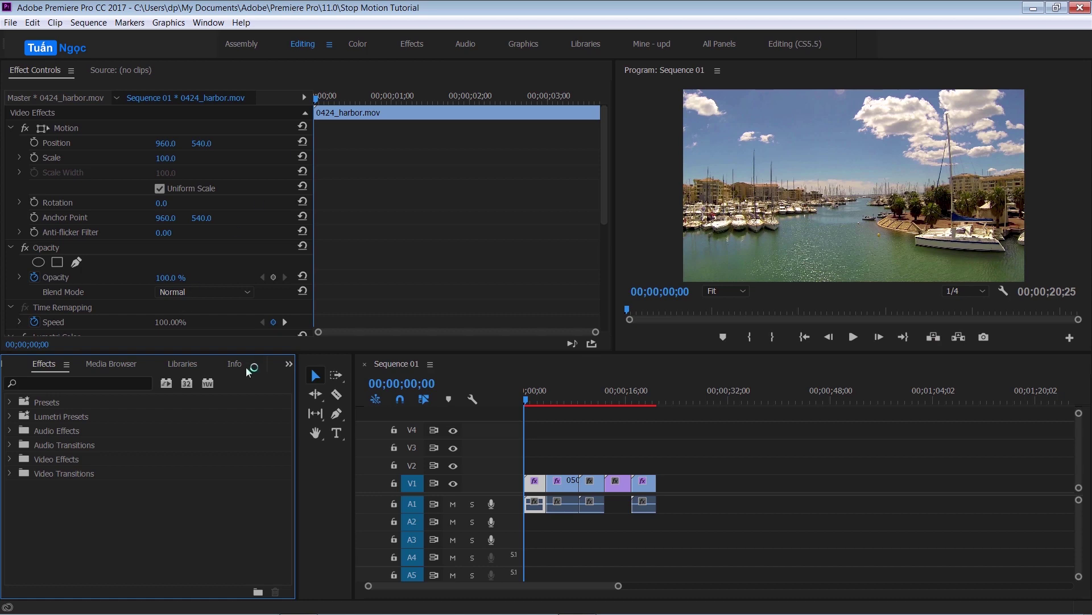
left_click(289, 364)
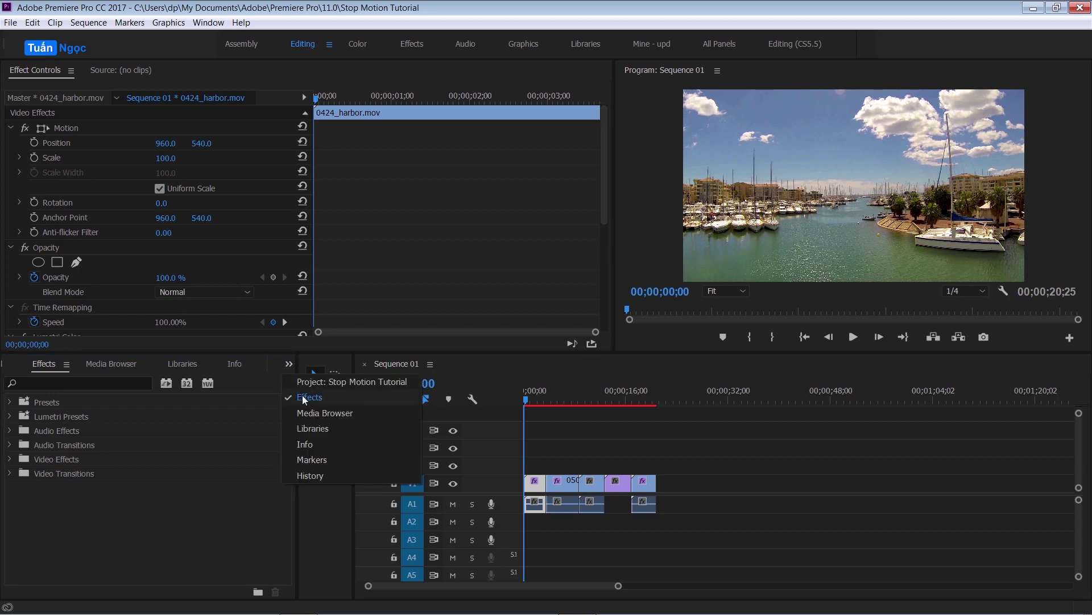
left_click(316, 463)
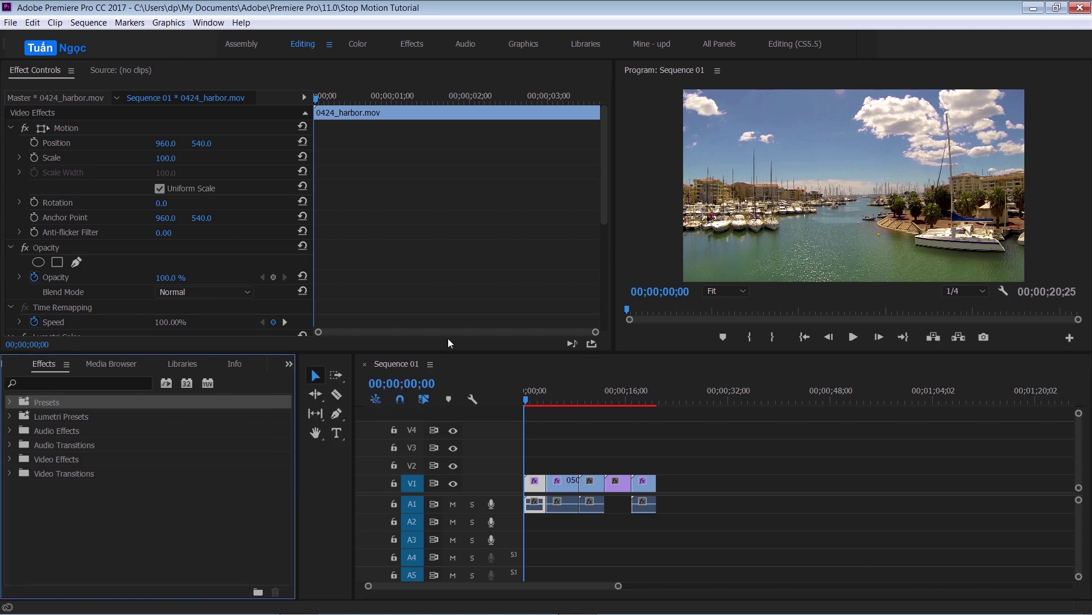
left_click(418, 47)
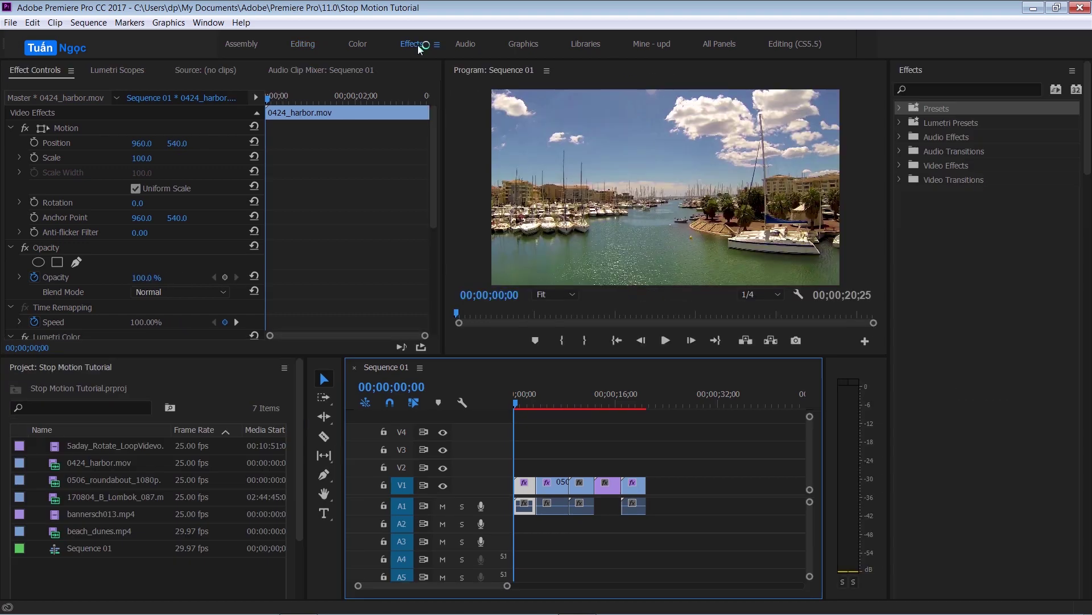
Step: Import the Stop Motion Presets PRFPSET file into the Effects panel's Presets folder
left_click(209, 24)
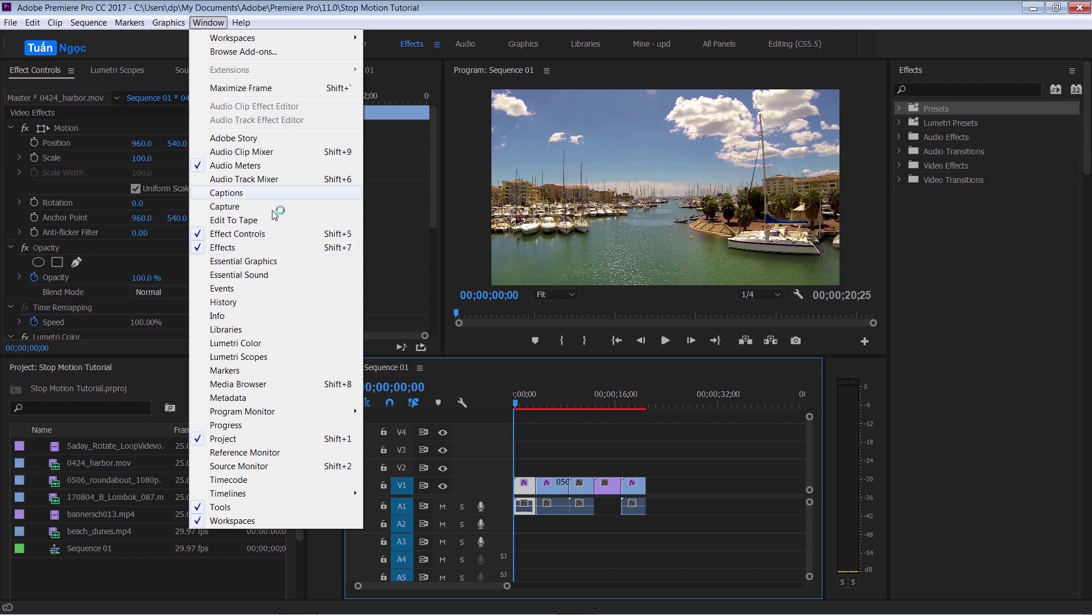
left_click(246, 247)
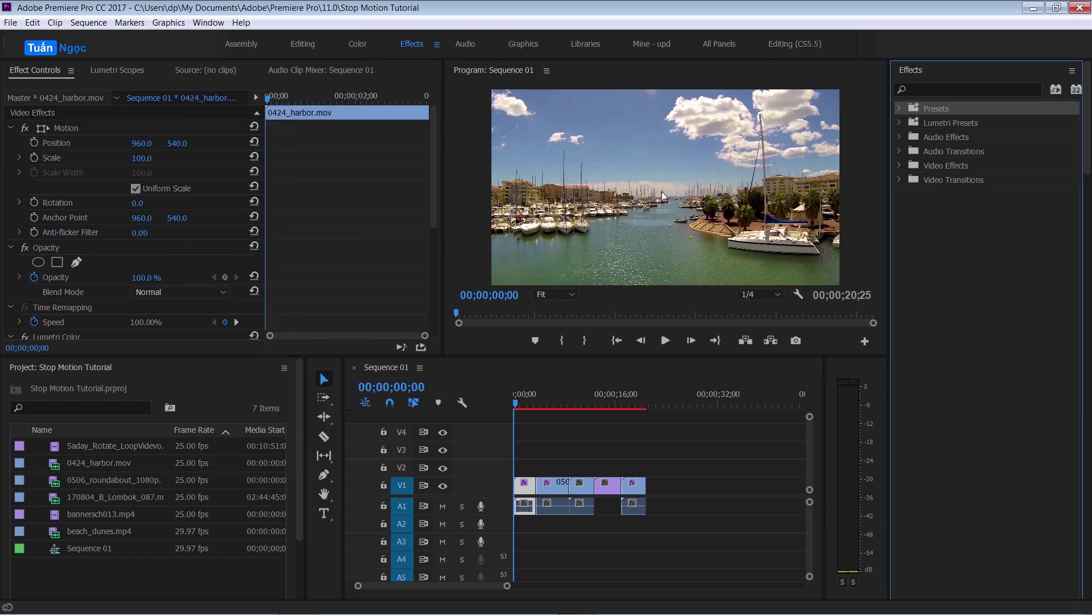
right_click(929, 112)
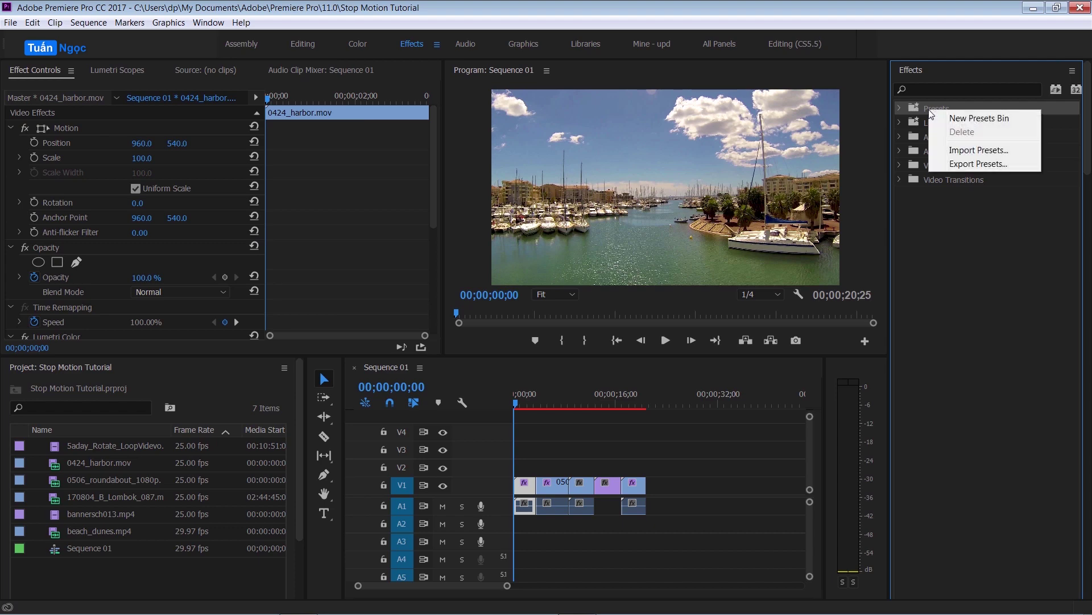
left_click(967, 150)
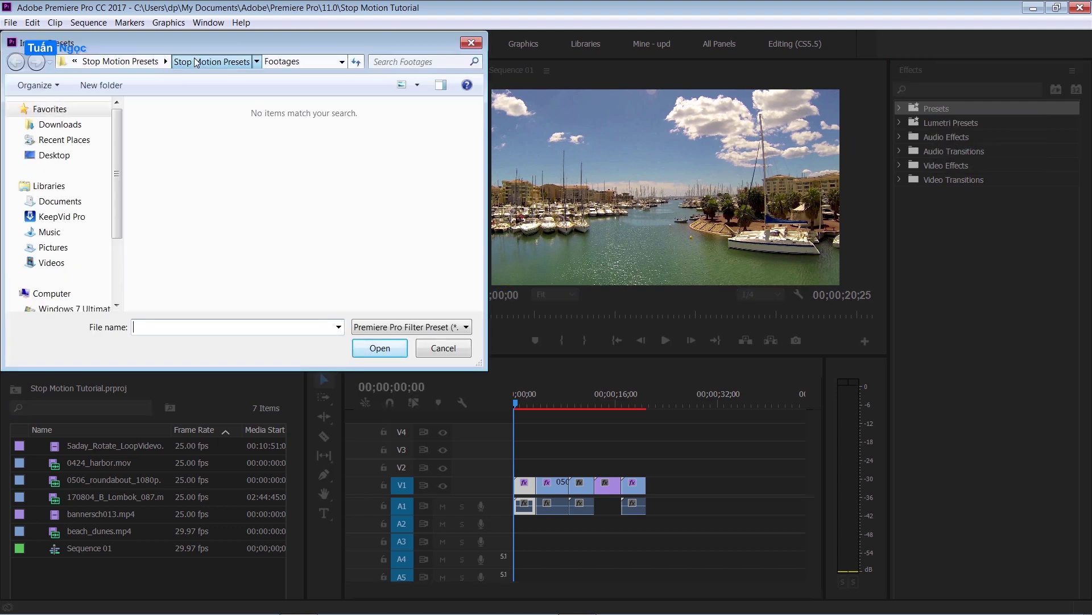
left_click(211, 61)
left_click(204, 144)
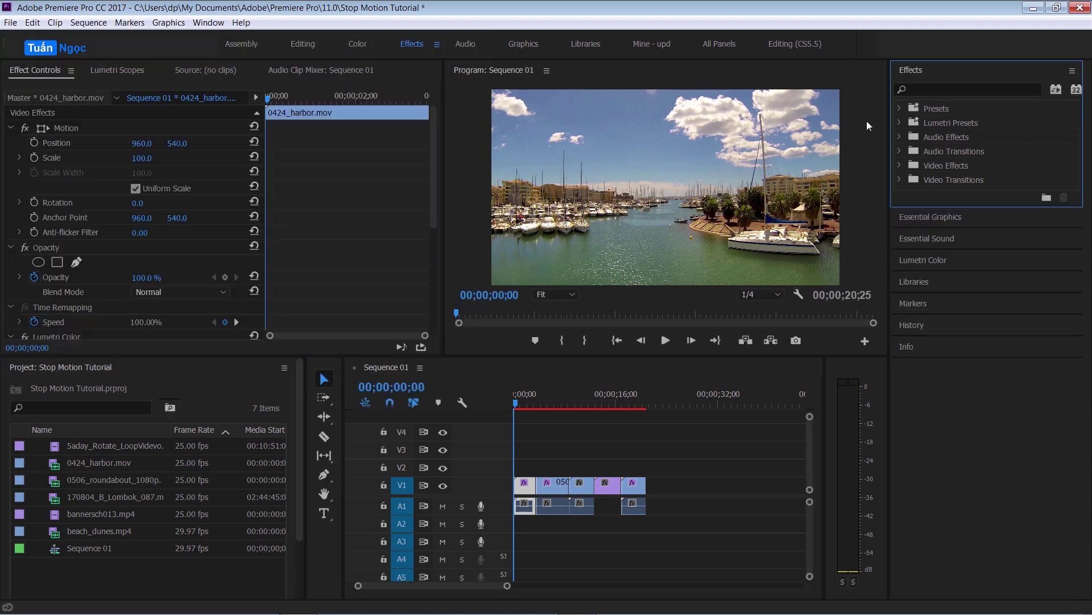
left_click(937, 89)
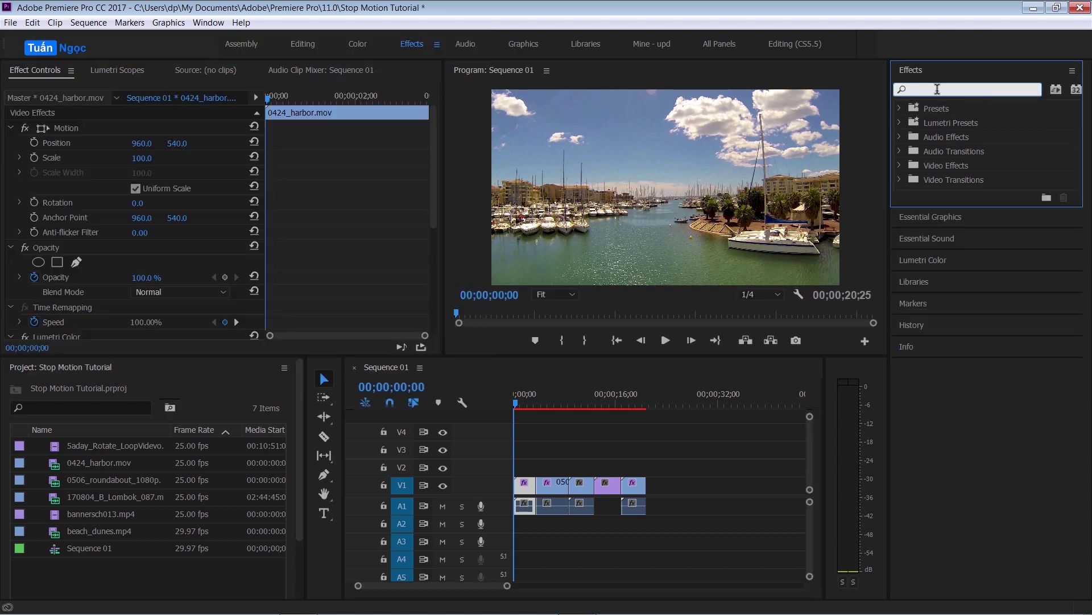
Step: Search the effects for 'stop' and expand the Stop Motion Presets' IN group
type("stop")
left_click(954, 125)
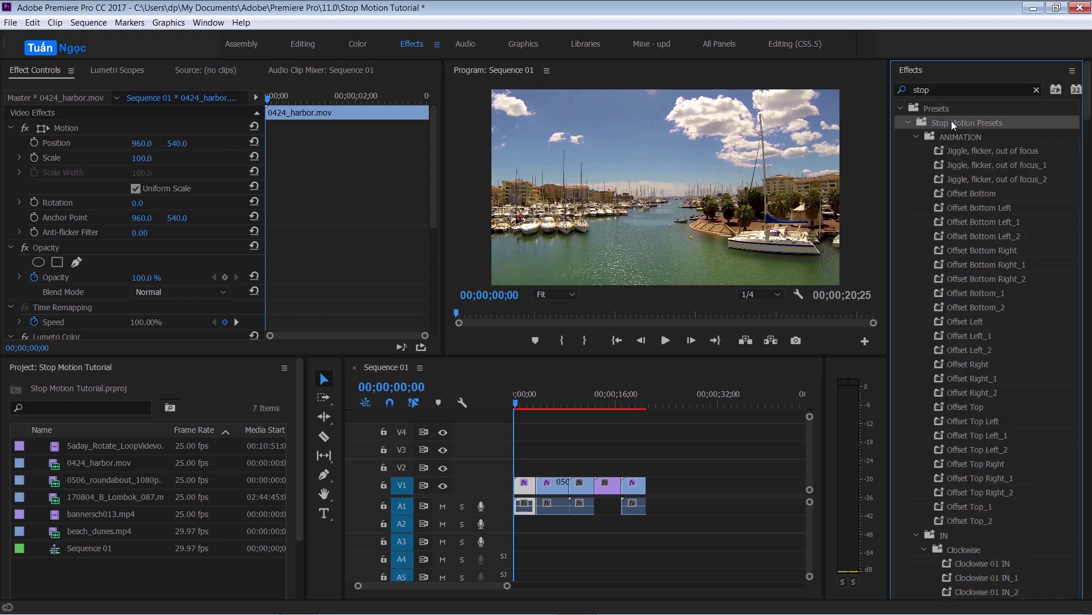
left_click(916, 165)
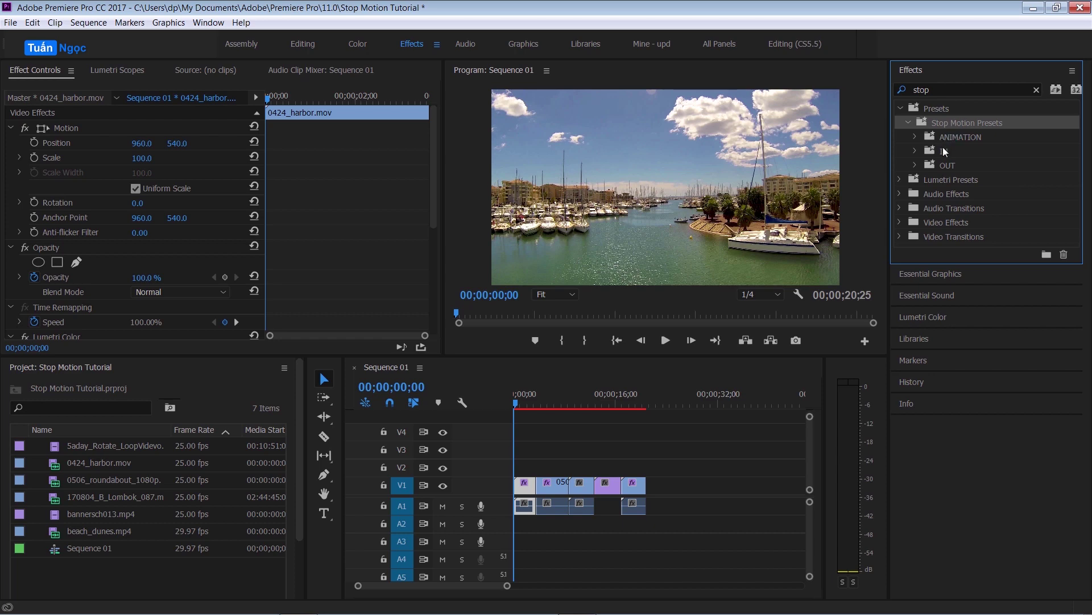
left_click(916, 149)
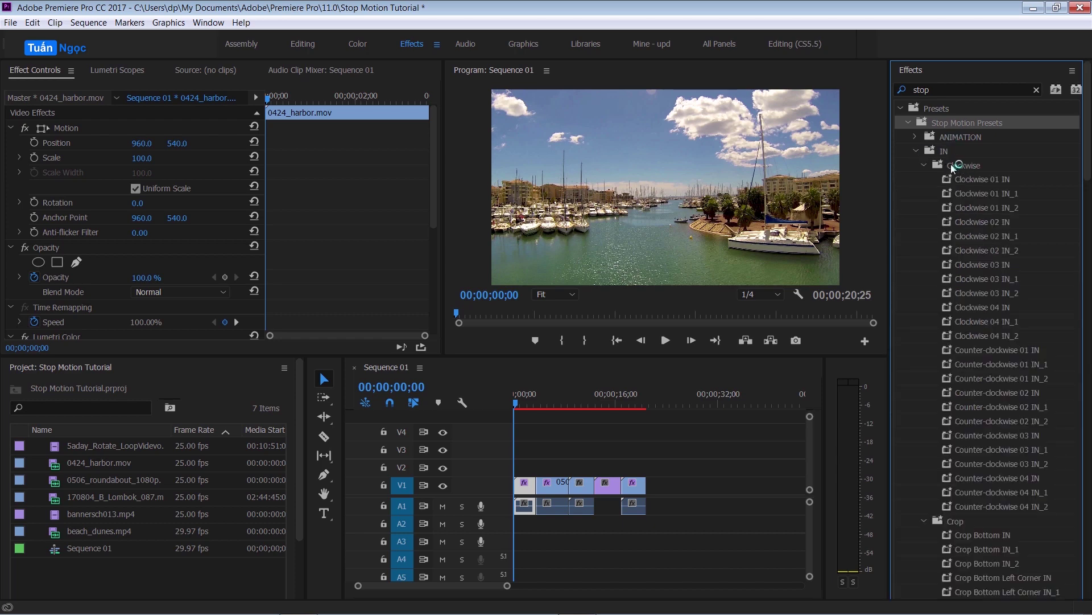
Step: Scroll through the IN group's Clockwise, Crop, Move and Scale preset folders
scroll(990, 330, "down", 2)
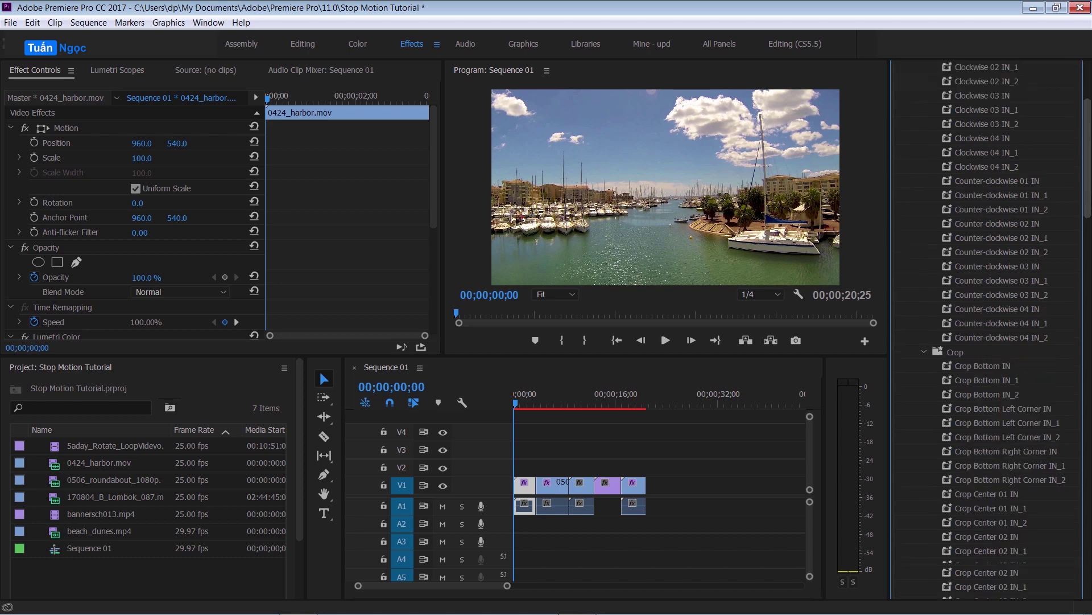
scroll(990, 330, "down", 5)
scroll(990, 330, "down", 5)
scroll(990, 330, "down", 5)
scroll(990, 330, "down", 5)
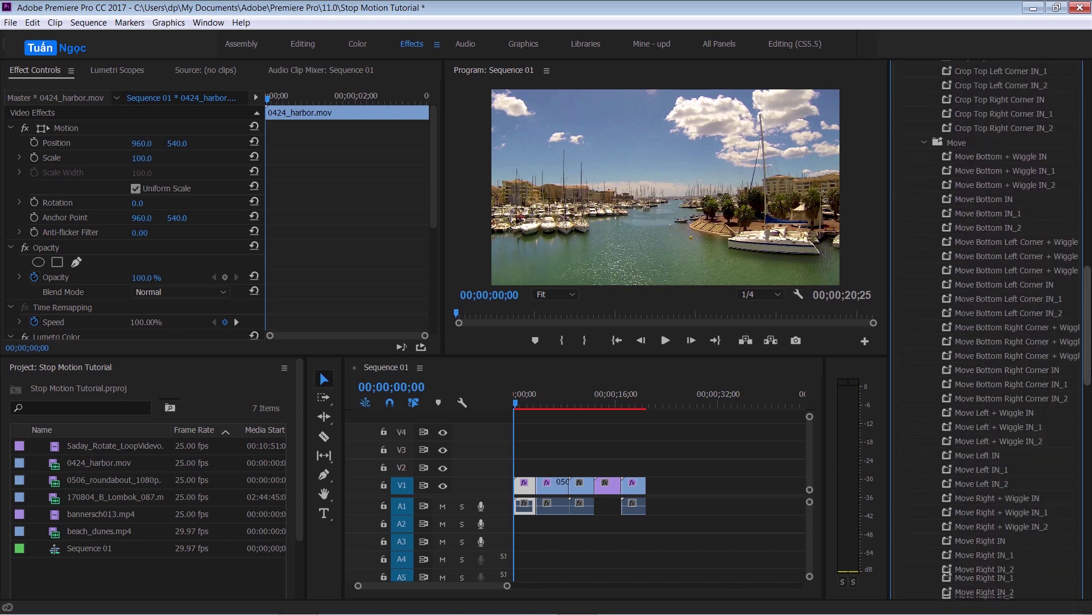
scroll(990, 330, "down", 5)
scroll(990, 330, "down", 3)
scroll(990, 331, "down", 3)
scroll(990, 330, "down", 3)
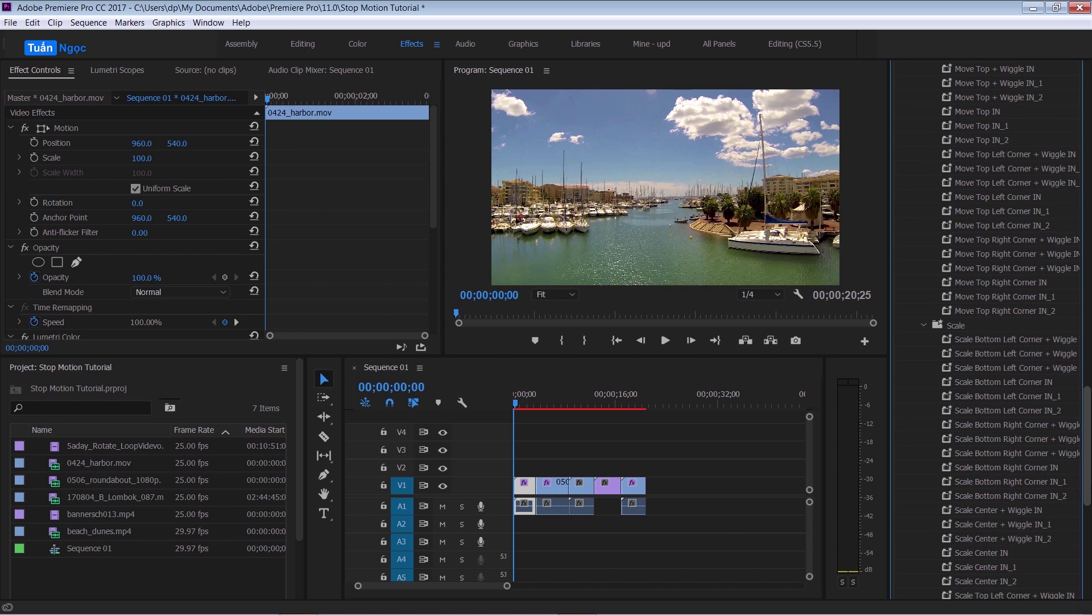
scroll(990, 330, "down", 3)
scroll(991, 330, "up", 5)
scroll(990, 330, "up", 5)
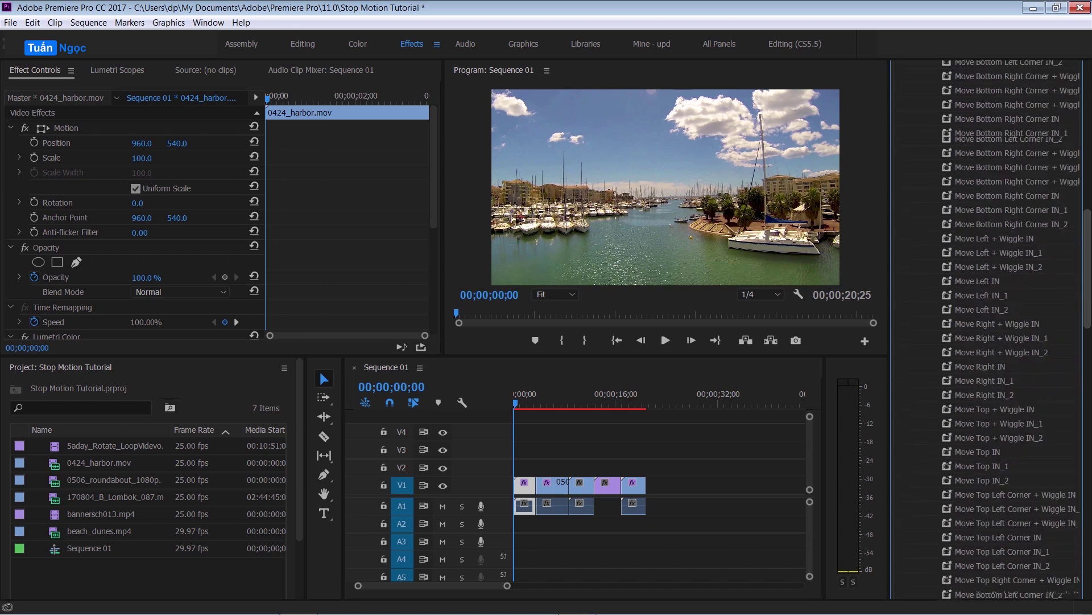
scroll(990, 330, "up", 5)
scroll(990, 330, "up", 2)
scroll(1006, 173, "up", 3)
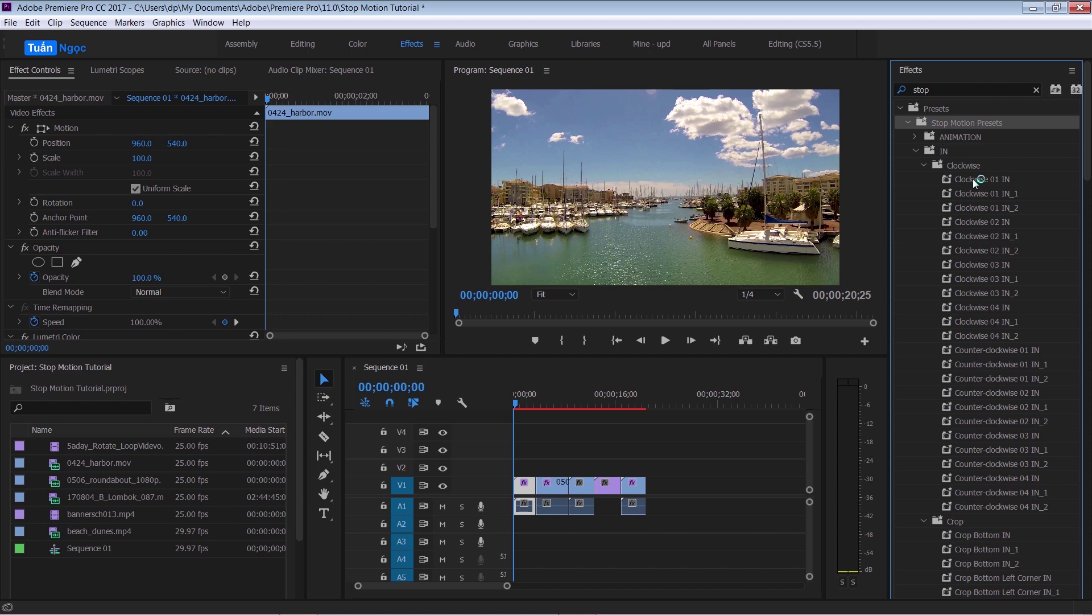
Step: Try Clockwise 01 IN, Crop Bottom IN and Move Bottom + Wiggle IN on the first V1 clip, previewing each
left_click_drag(973, 179, 532, 483)
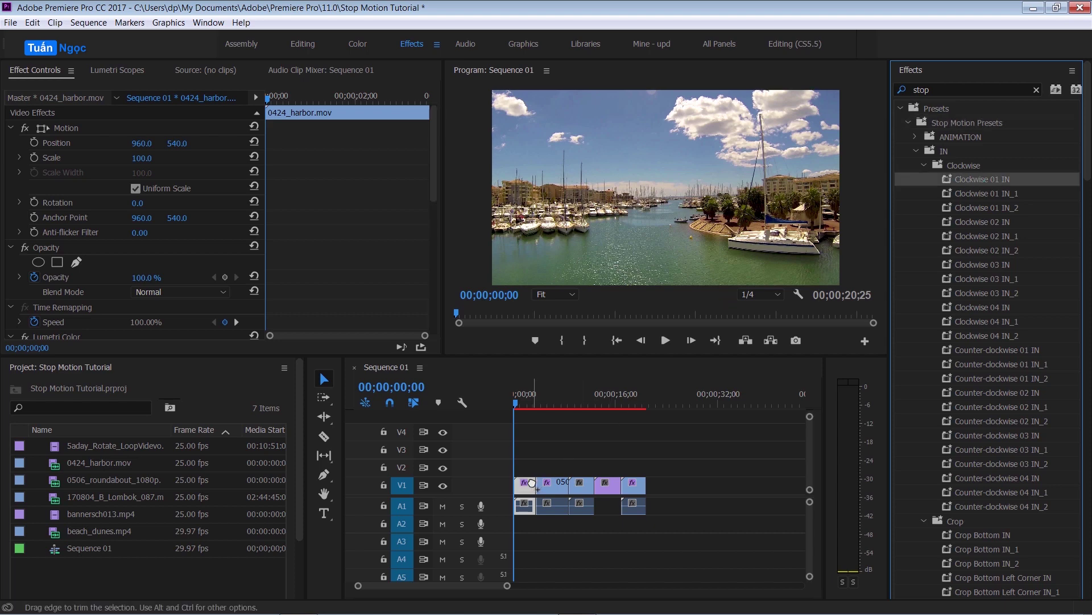
key("space")
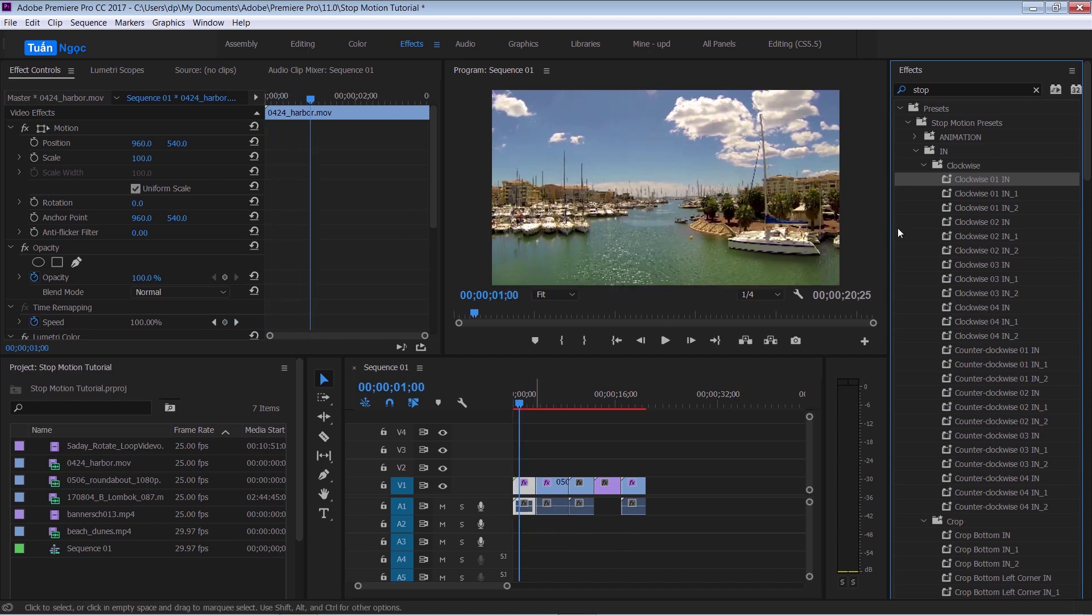
scroll(1030, 134, "down", 8)
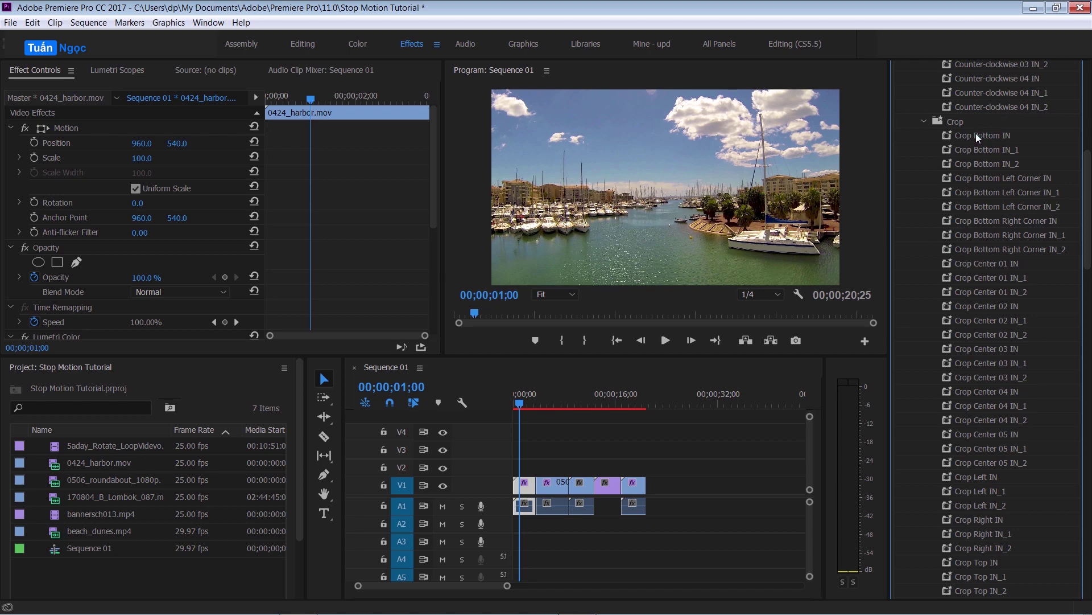
left_click_drag(978, 136, 493, 401)
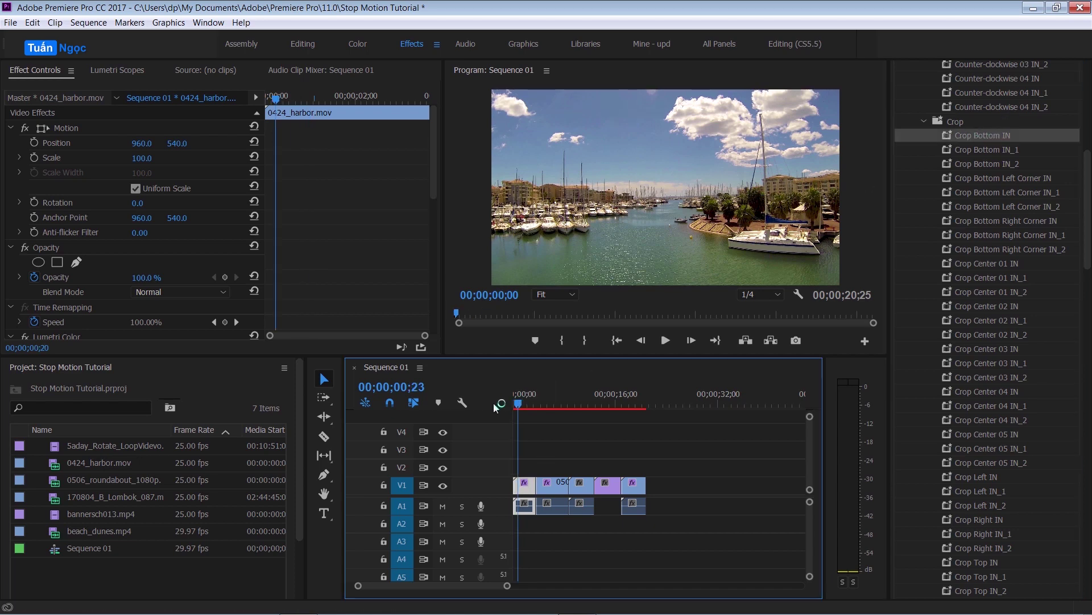
key("space")
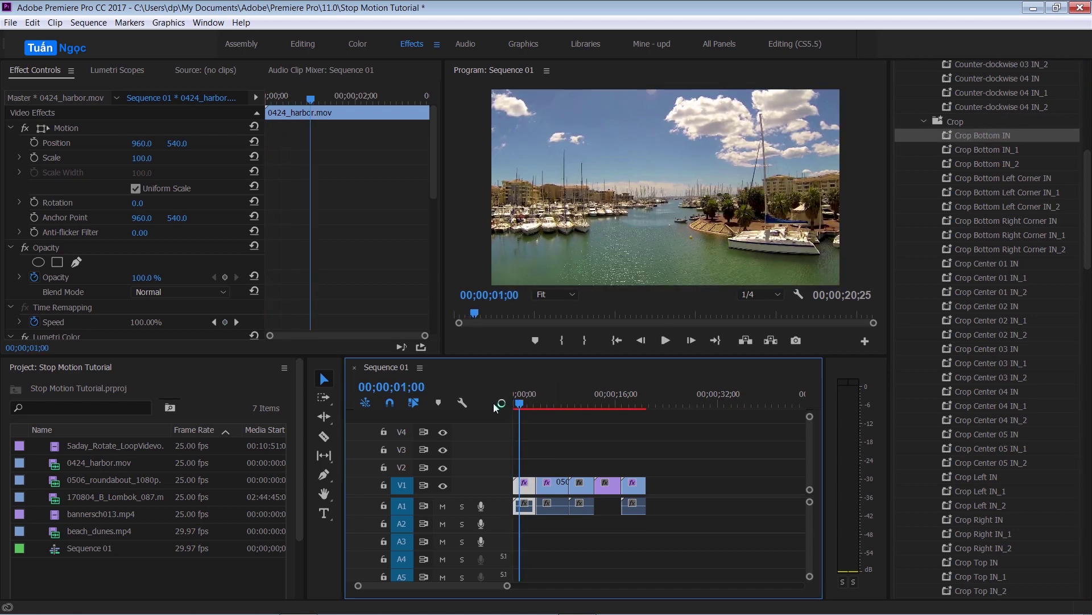
scroll(1047, 244, "down", 10)
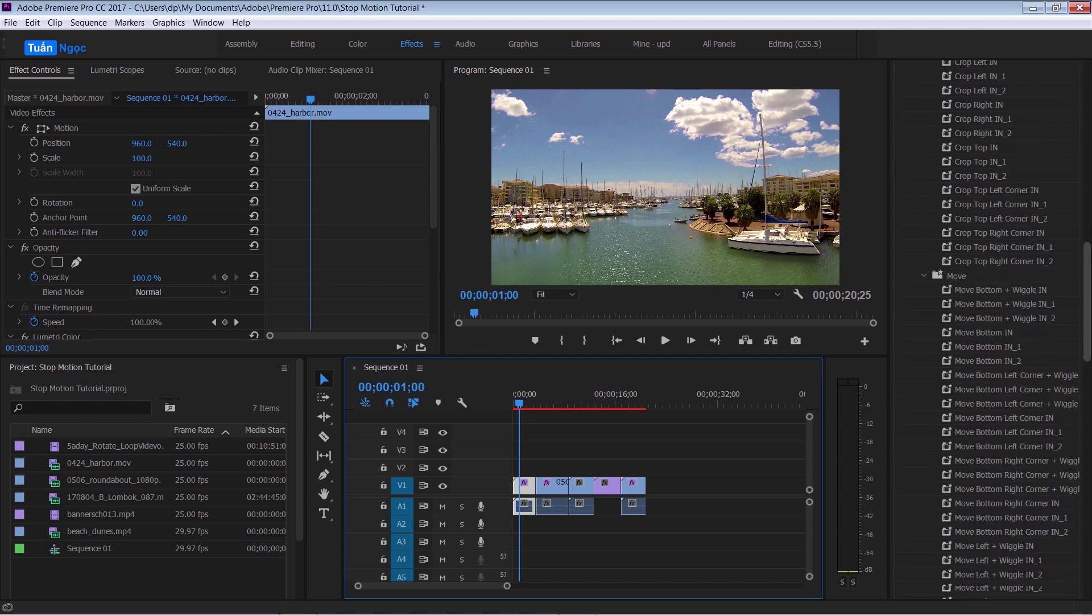
mouse_move(993, 290)
left_mouse_down()
mouse_move(535, 435)
mouse_move(525, 485)
left_mouse_up()
key("Home")
key("space")
key("space")
Step: Apply Scale Bottom Left Corner + Wiggle to the first clip and preview it from the start
scroll(1002, 341, "down", 10)
scroll(988, 437, "down", 3)
left_click_drag(988, 466, 522, 485)
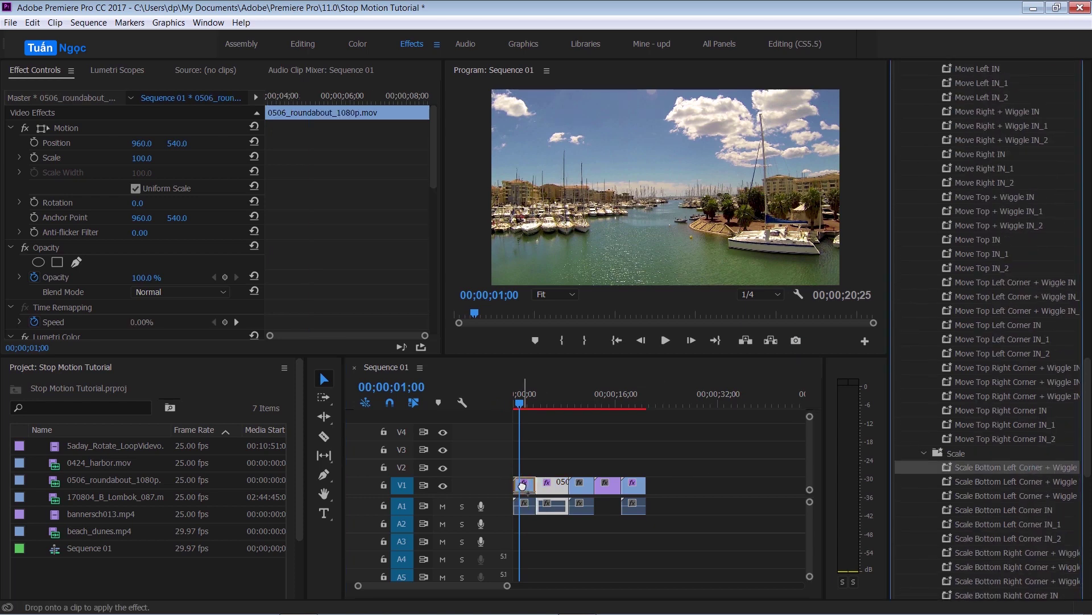
left_click(491, 402)
key("Home")
key("space")
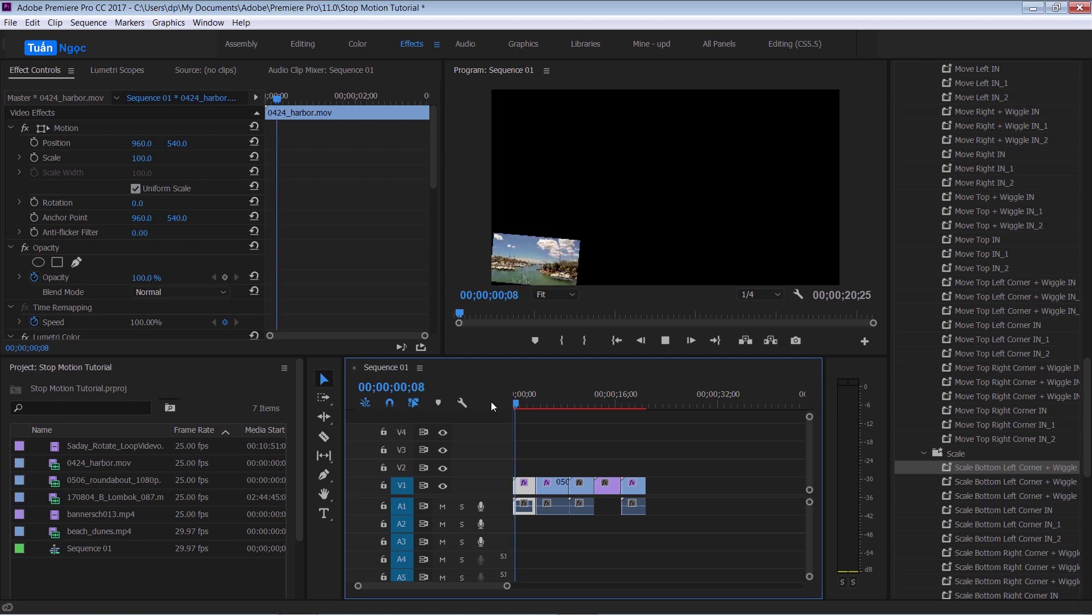
key("space")
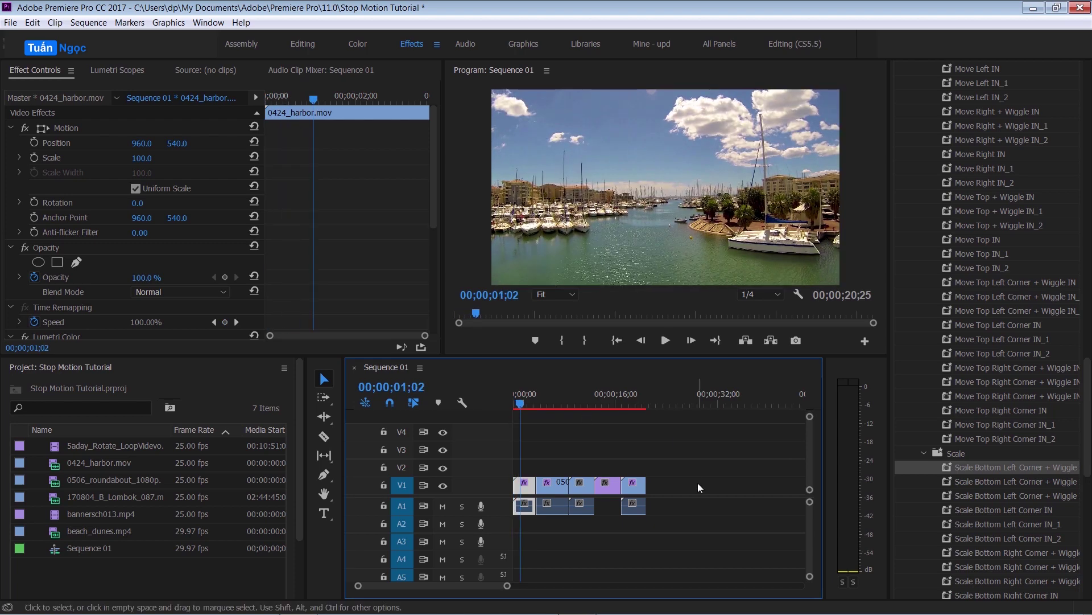
left_click(698, 482)
left_click_drag(1088, 415, 1087, 125)
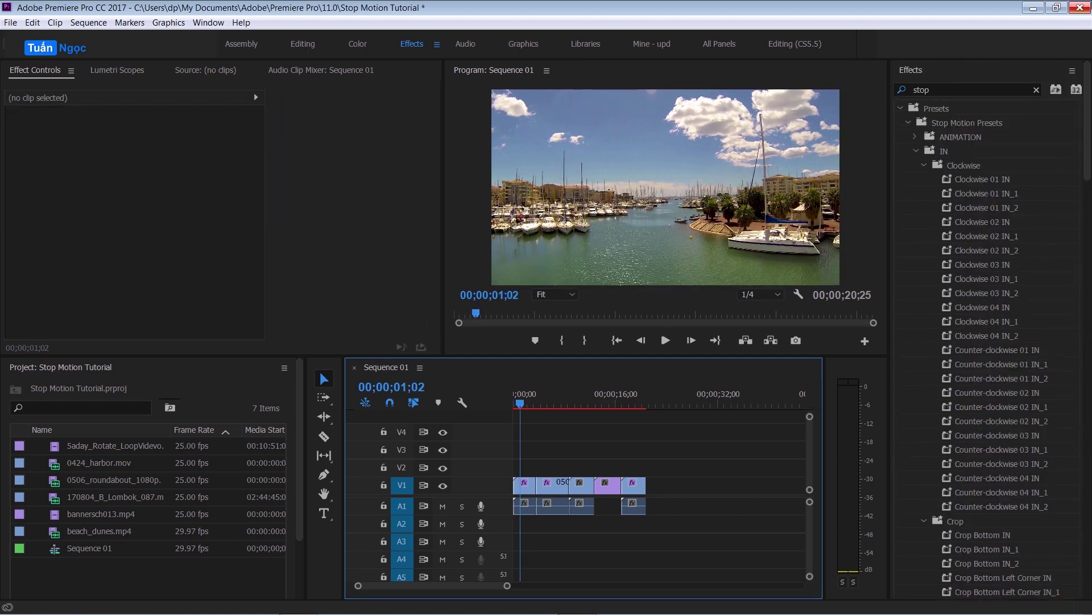
Step: Apply Clockwise 01 OUT from the OUT group to 0424_harbor.mov and play its exit near the clip end
left_click(920, 152)
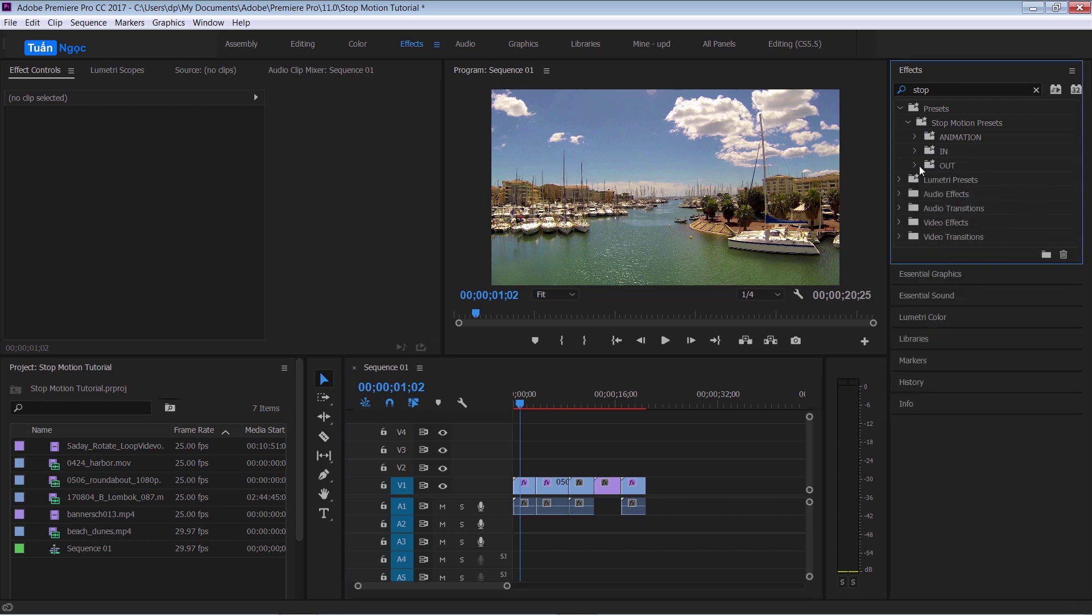
left_click(919, 166)
left_click_drag(1088, 125, 1088, 342)
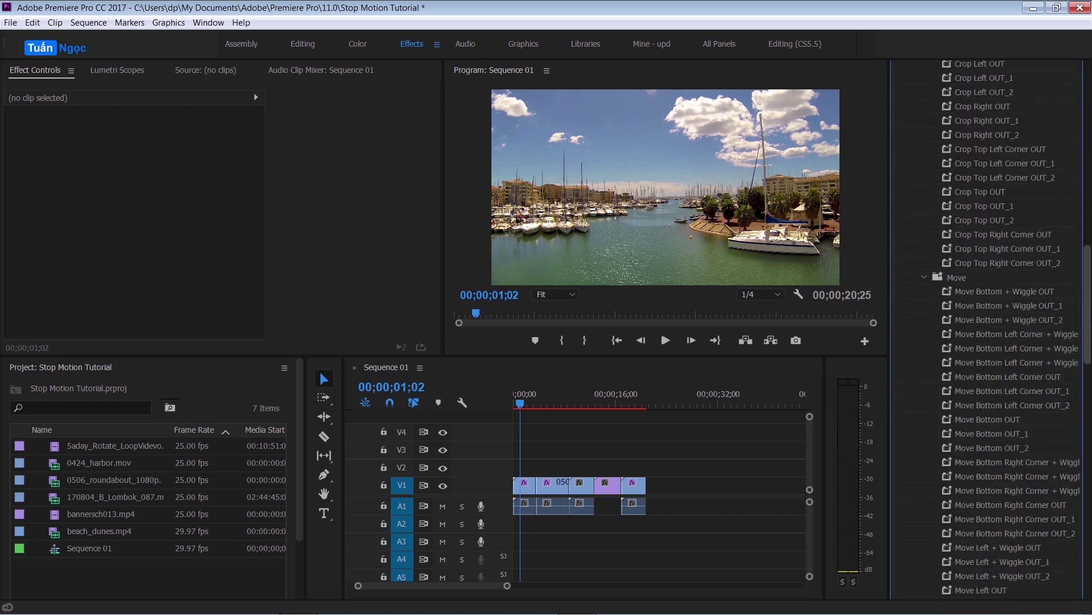
scroll(960, 176, "up", 15)
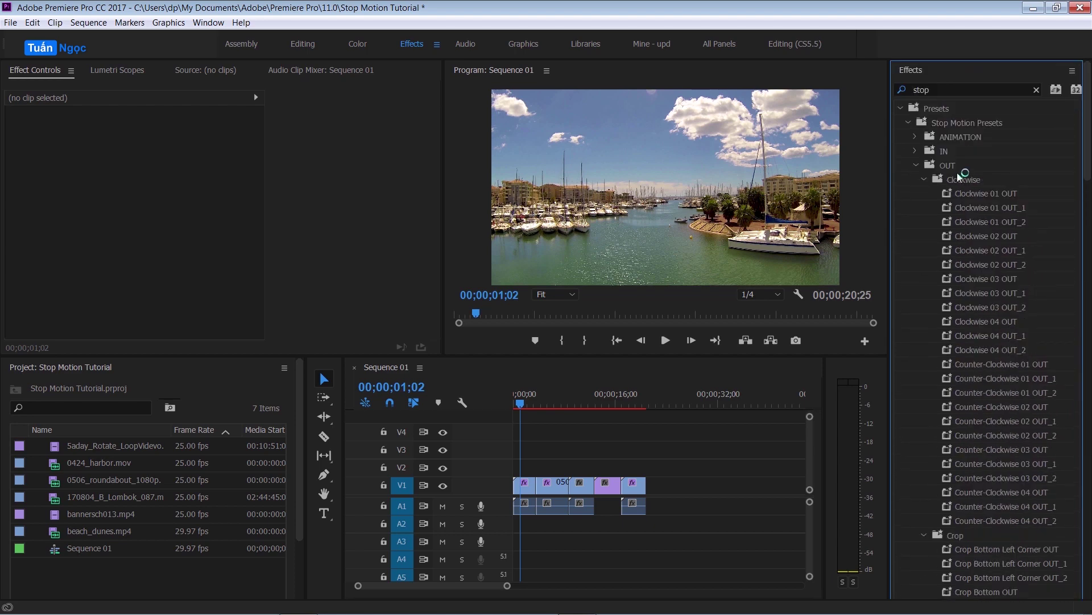
left_click_drag(975, 197, 531, 495)
left_click_drag(520, 403, 529, 405)
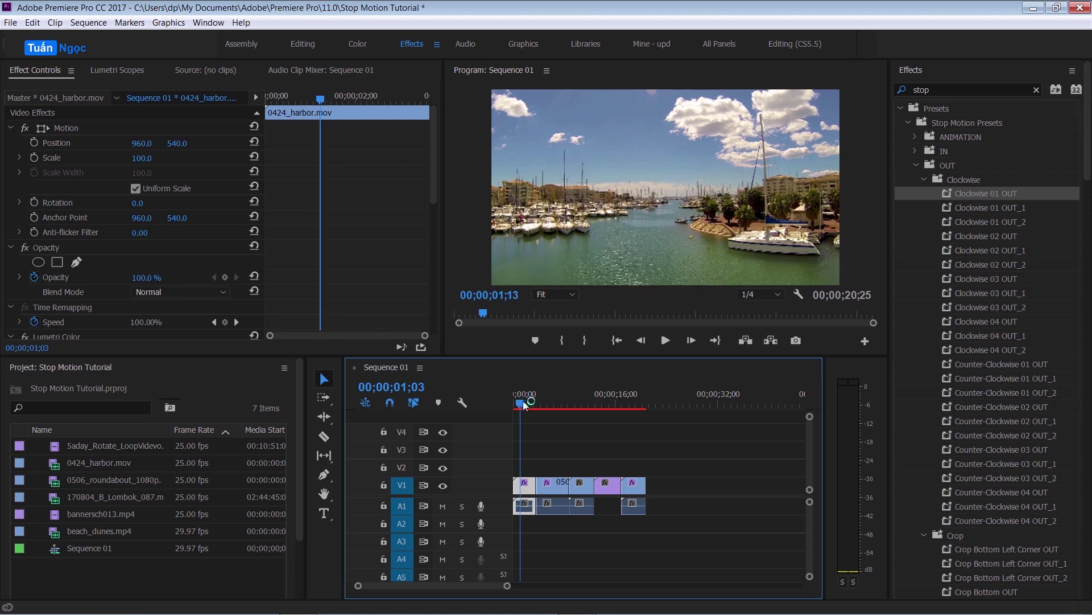
key("space")
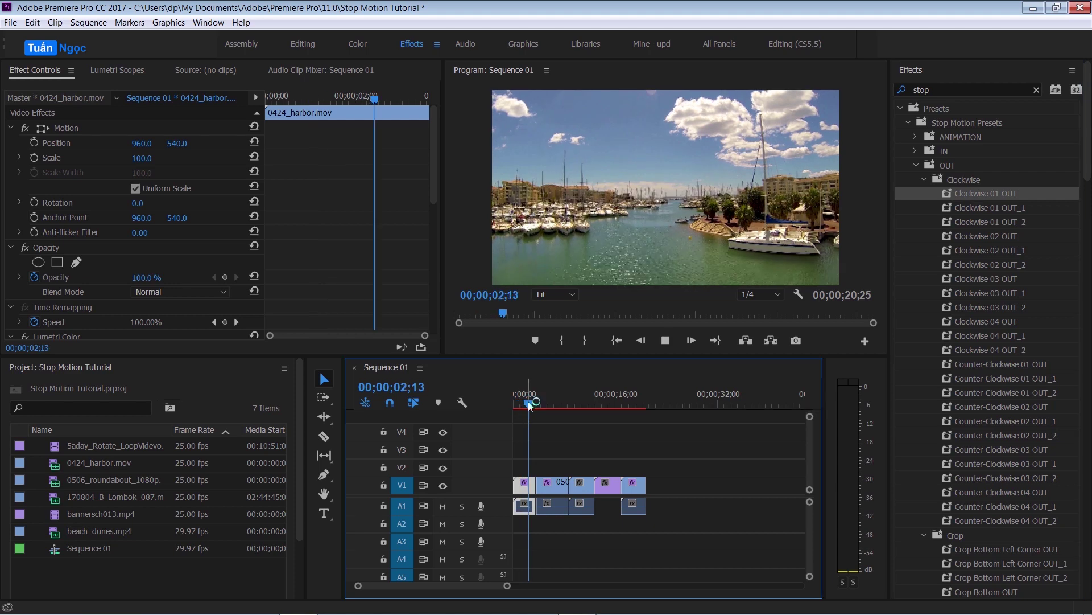
left_click(916, 165)
left_click(944, 138)
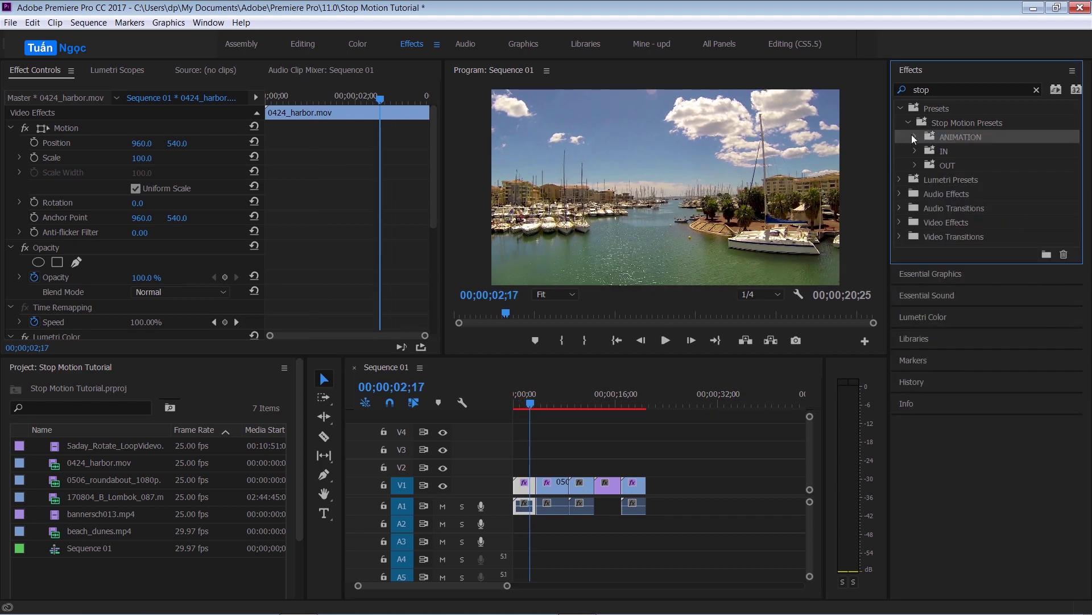
Step: Apply the ANIMATION preset Offset Bottom to the first clip and scrub through to inspect it
left_click(913, 138)
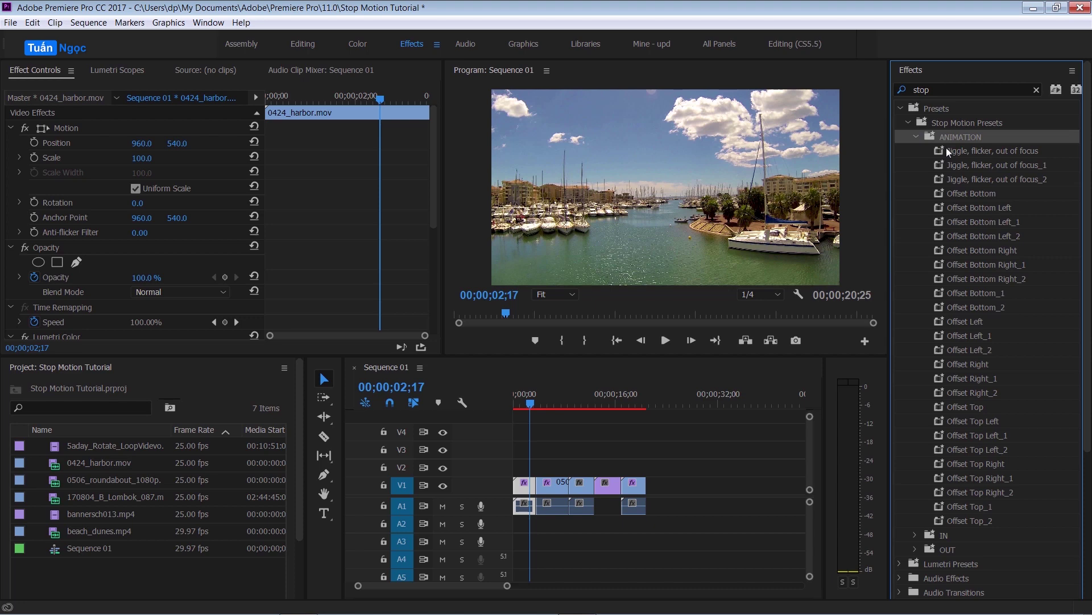
left_click_drag(966, 193, 534, 484)
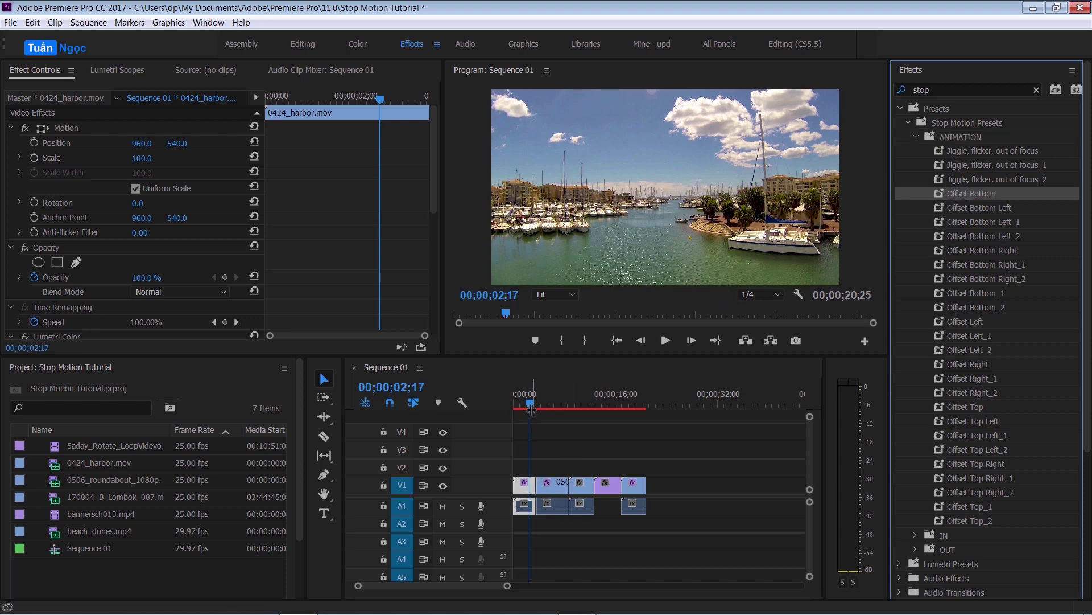
left_click_drag(530, 405, 521, 407)
key("space")
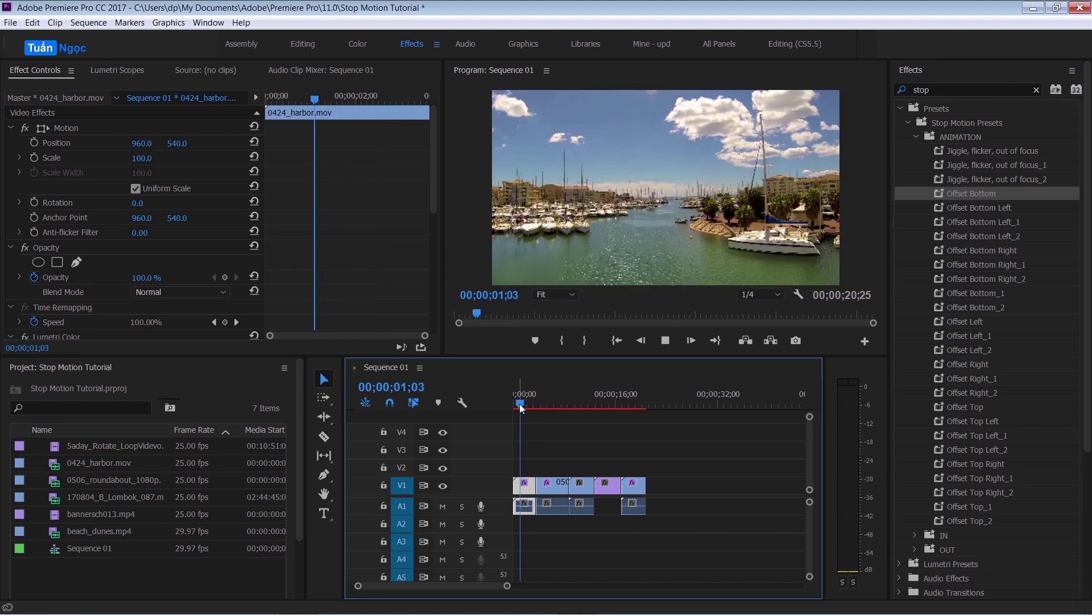
key("space")
left_click_drag(531, 403, 525, 403)
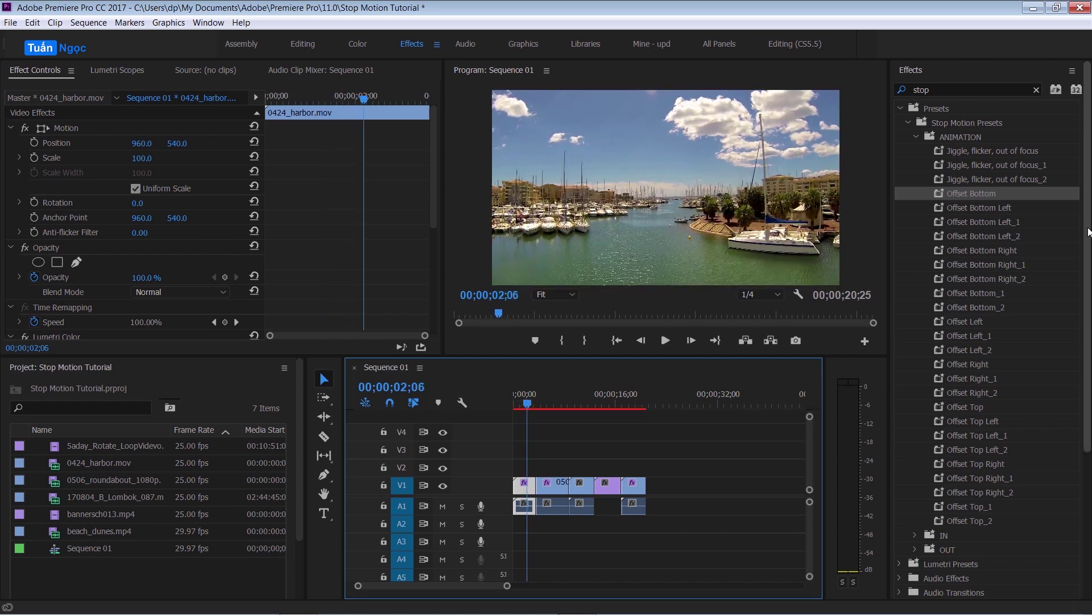
scroll(999, 271, "down", 1)
scroll(1000, 272, "up", 1)
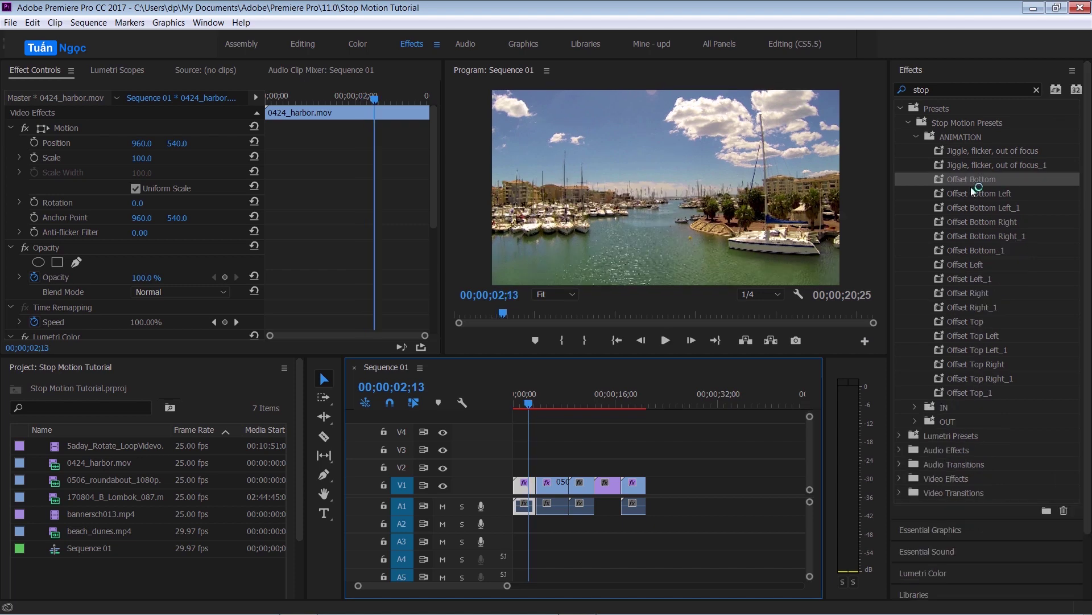
Step: Apply Jiggle, flicker, out of focus to 0424_harbor.mov and preview it from the start
left_click(959, 152)
left_click_drag(606, 397, 524, 491)
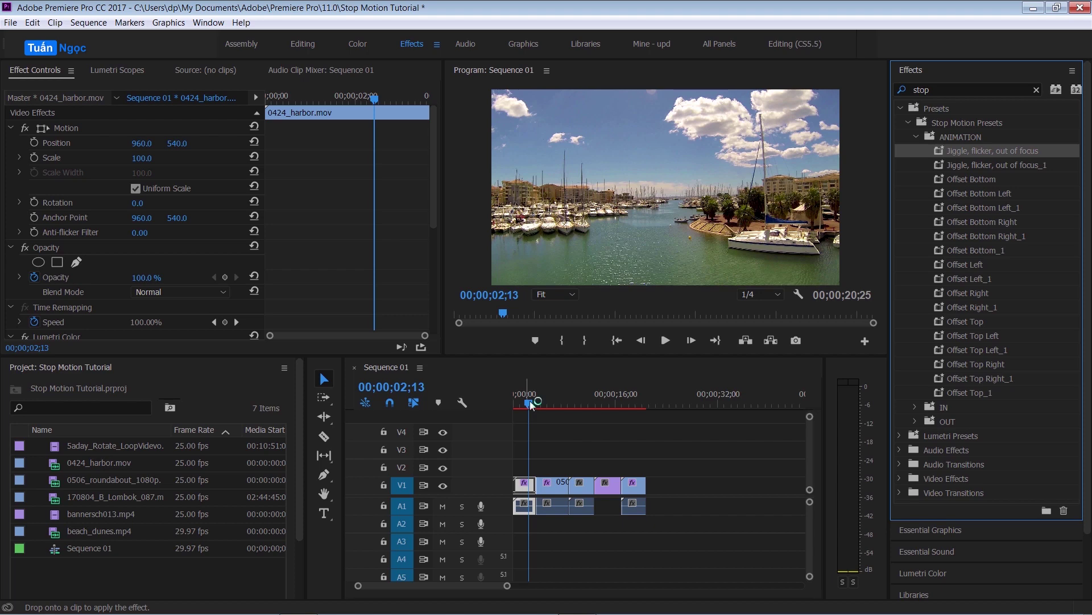
left_click_drag(531, 405, 493, 407)
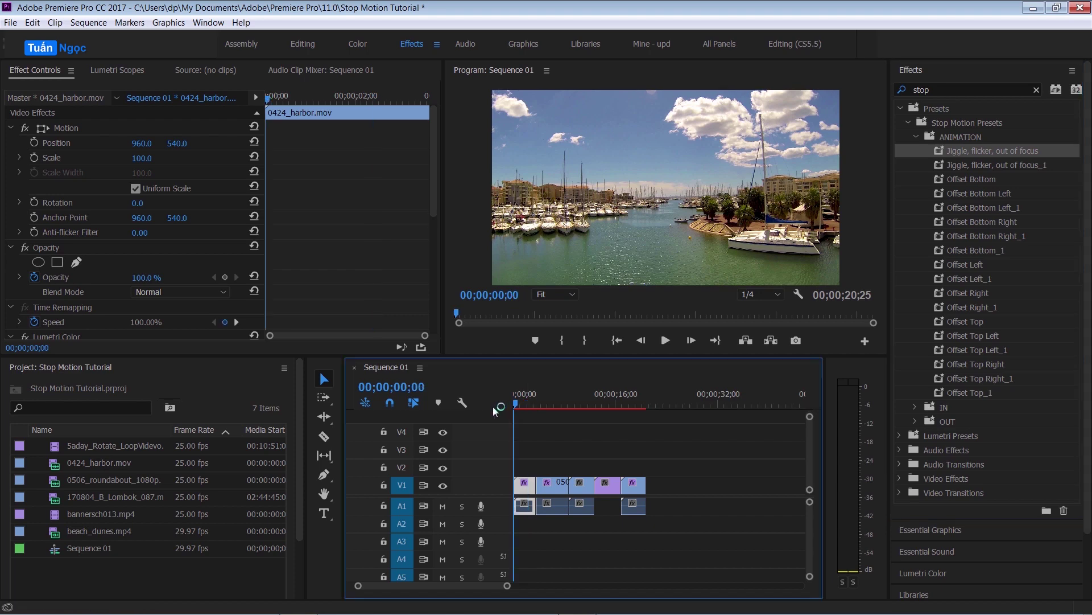
key("space")
key("space")
key("space")
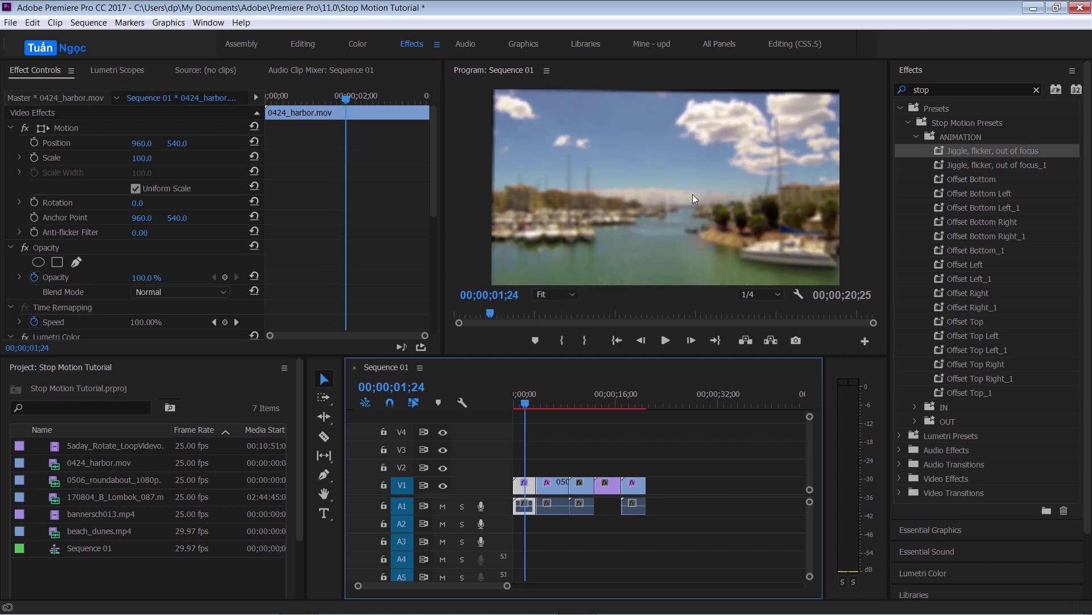
key("space")
key("space")
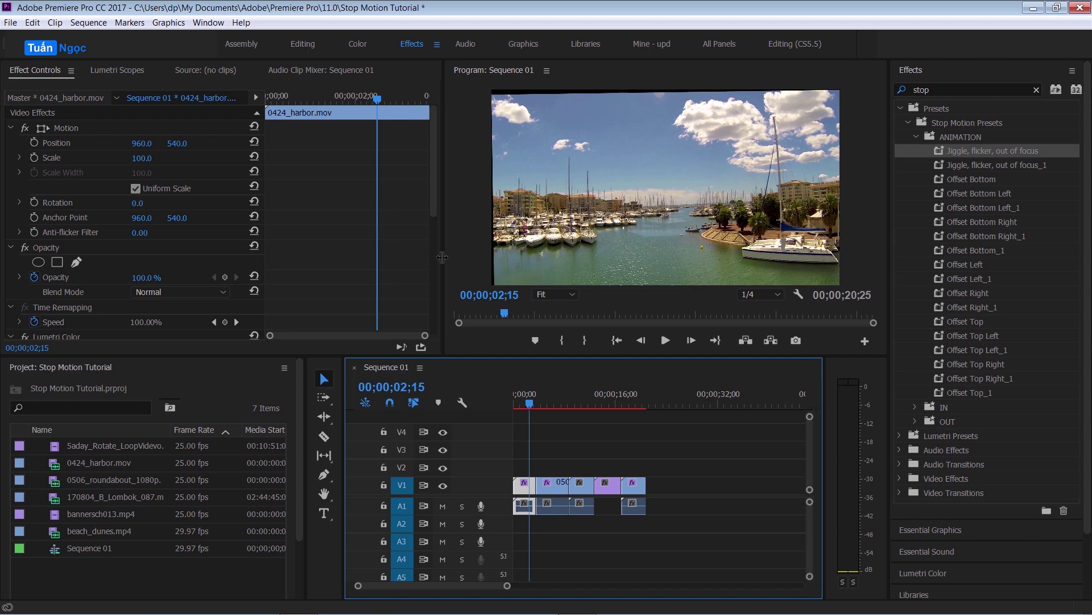
Step: Set the harbor clip's Scale to 110 and play the sequence to check it
left_click(143, 158)
type("110")
key("Return")
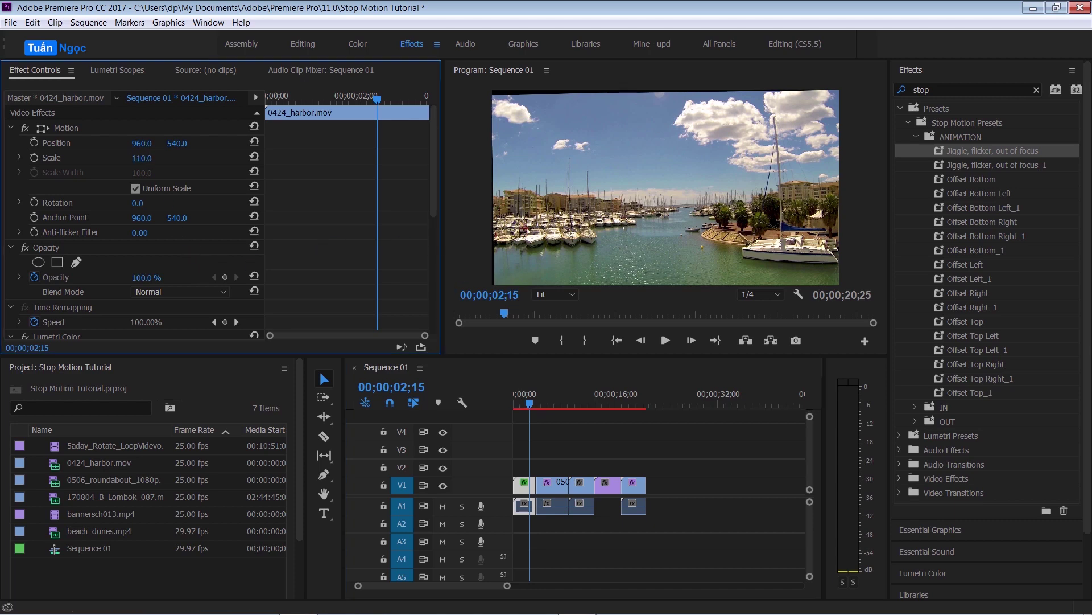
key("space")
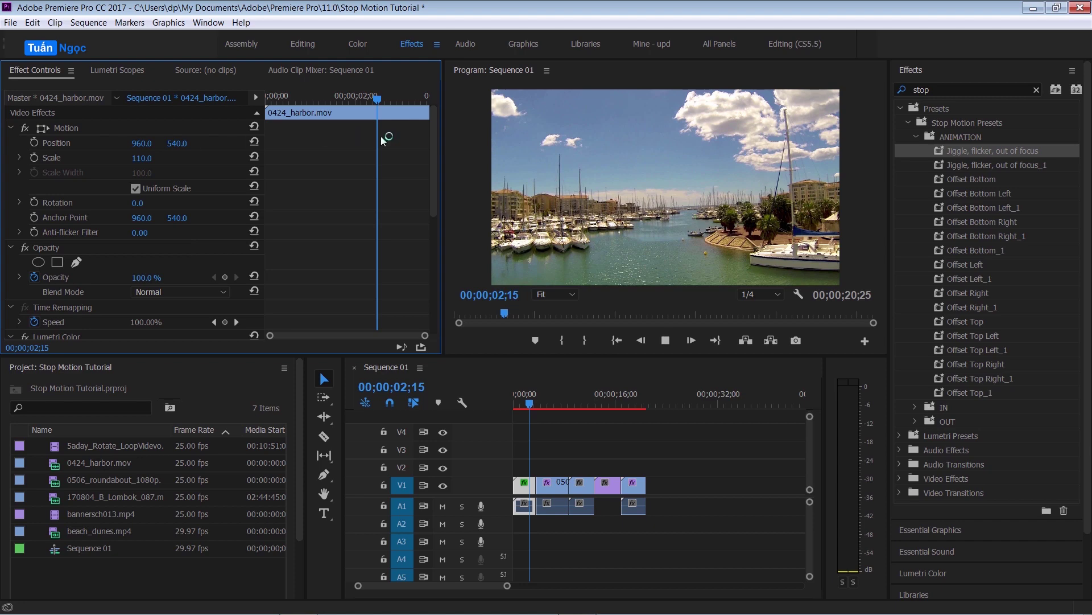
Step: Import the Dust, Leaks and Noise files from the Footages folder into the project
right_click(227, 385)
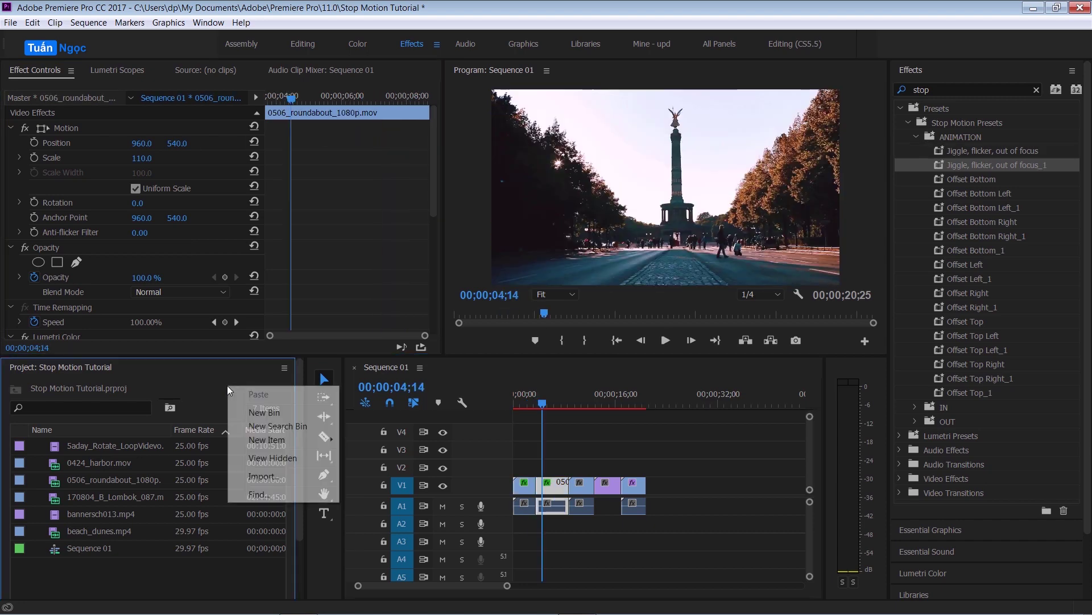
left_click(271, 477)
left_click(429, 369)
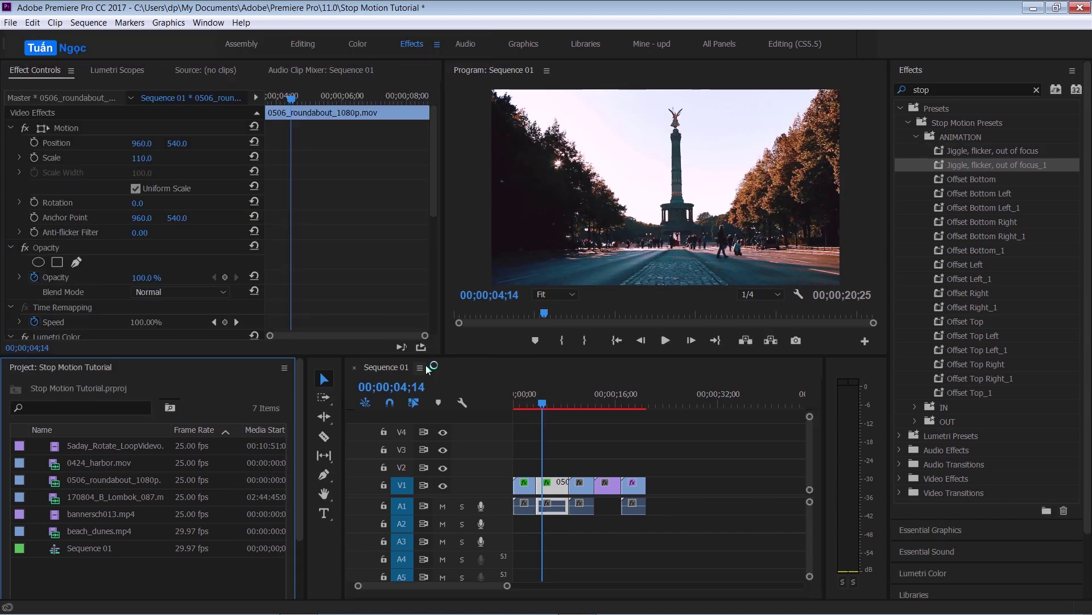
double_click(171, 128)
left_click_drag(399, 169, 124, 121)
key("Return")
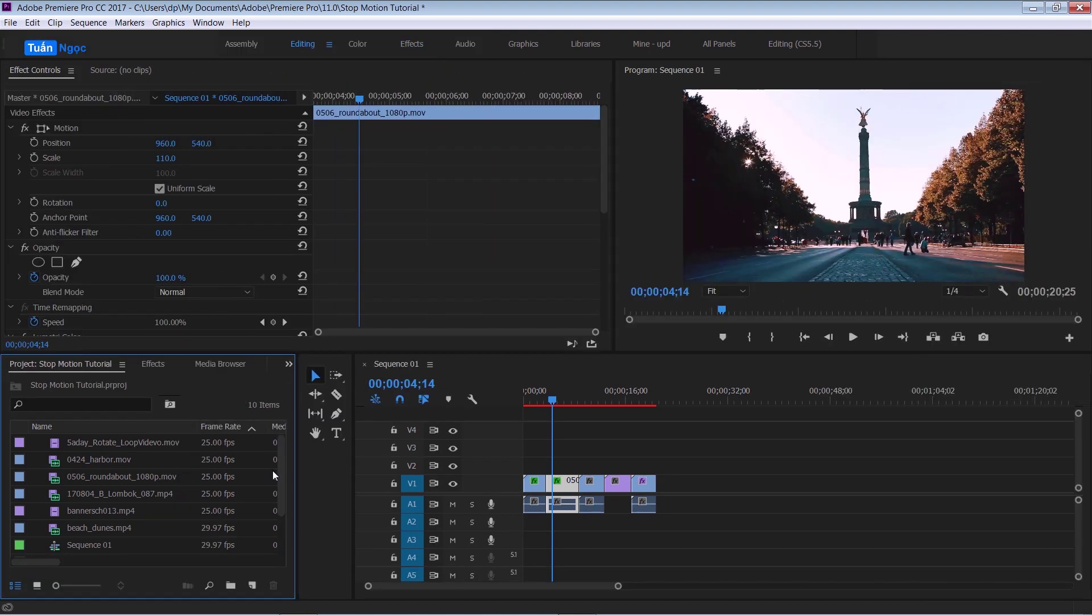
Step: Stack the overlay clips on V2–V4 with Noise.mp4 on V4, preview, then hide tracks V3 and V2
scroll(282, 478, "down", 3)
mouse_move(86, 510)
left_mouse_down()
mouse_move(529, 464)
mouse_move(505, 424)
mouse_move(512, 444)
left_mouse_up()
mouse_move(85, 544)
left_mouse_down()
mouse_move(529, 431)
mouse_move(499, 403)
left_mouse_up()
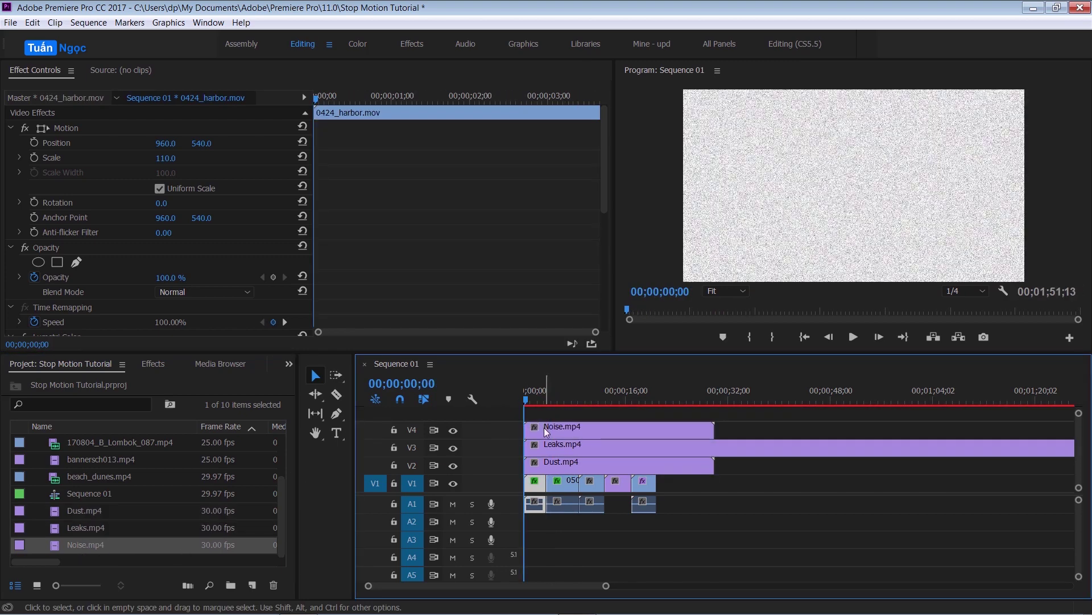
left_click(545, 431)
key("space")
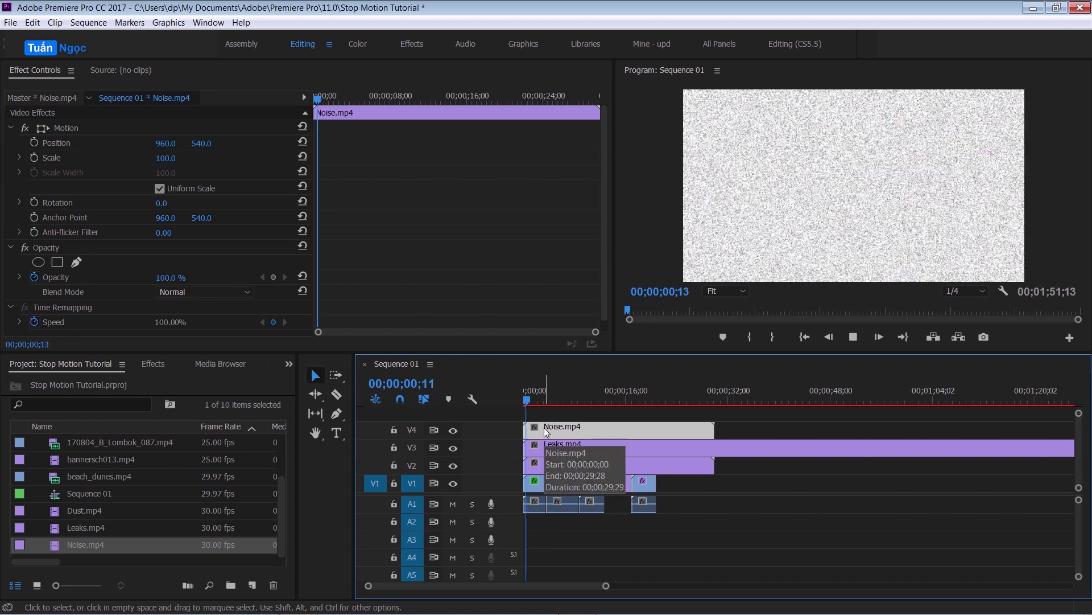
key("space")
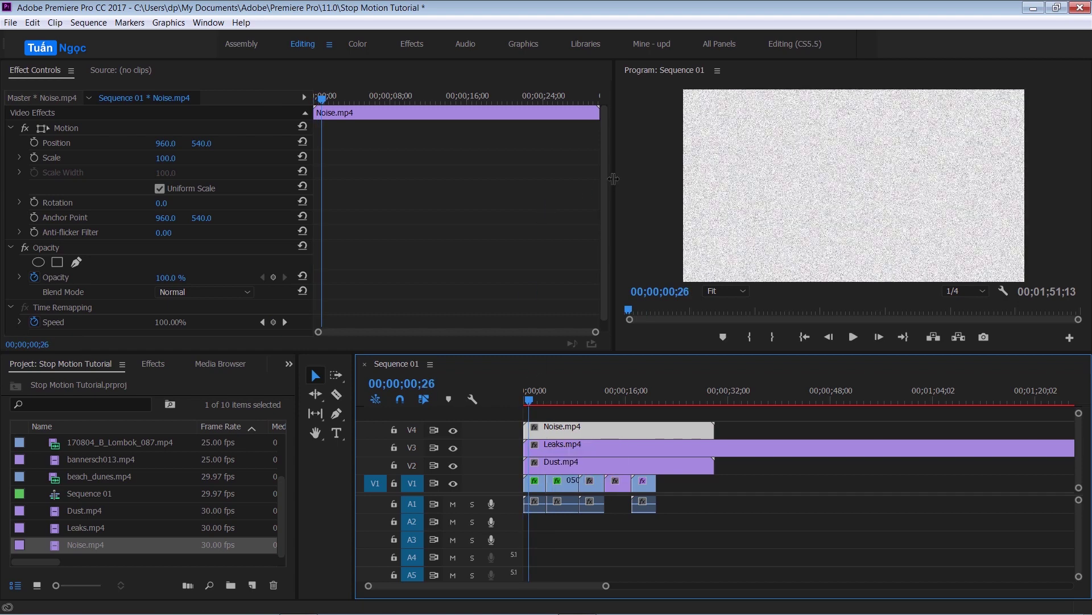
left_click(452, 448)
left_click(452, 466)
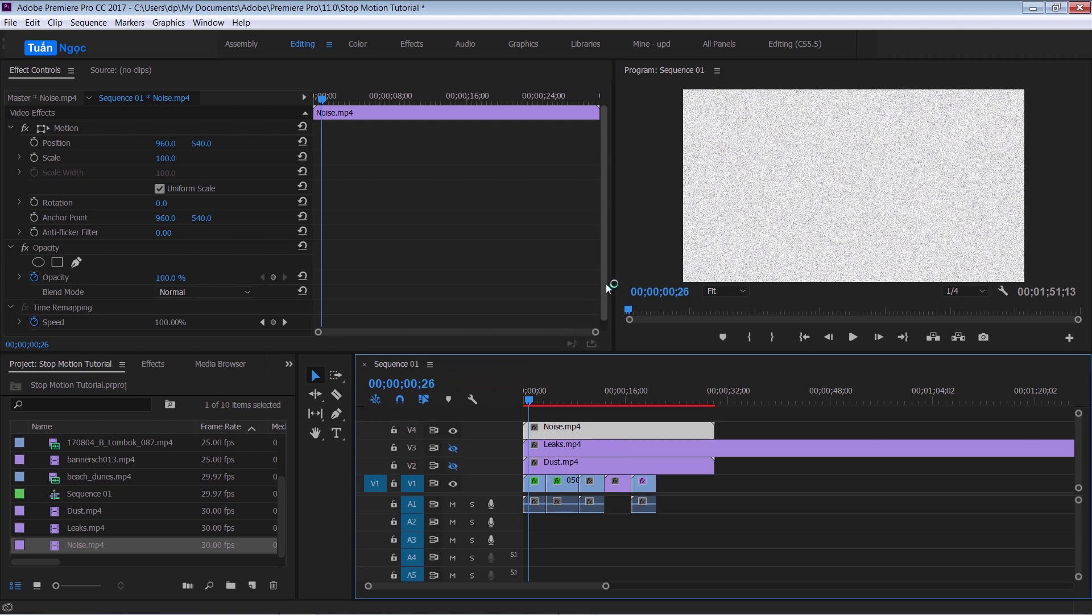
scroll(607, 288, "down", 1)
Step: Set Noise.mp4's blend mode to Overlay and opacity to 50%, then play to check
left_click(216, 283)
scroll(293, 313, "down", 2)
left_click(296, 344)
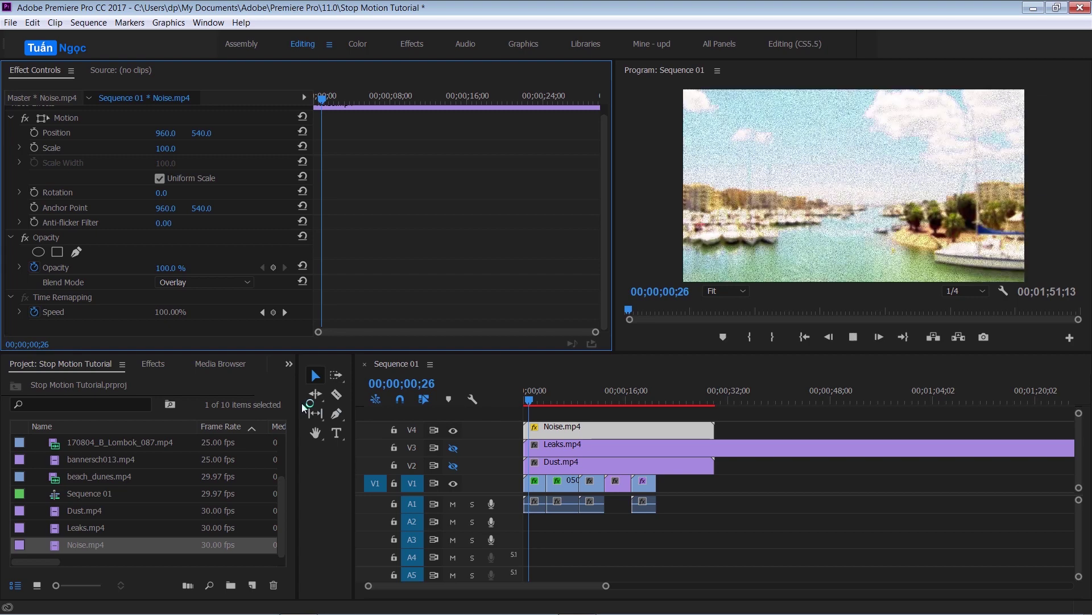
left_click(165, 268)
type("50")
key("Return")
key("space")
key("space")
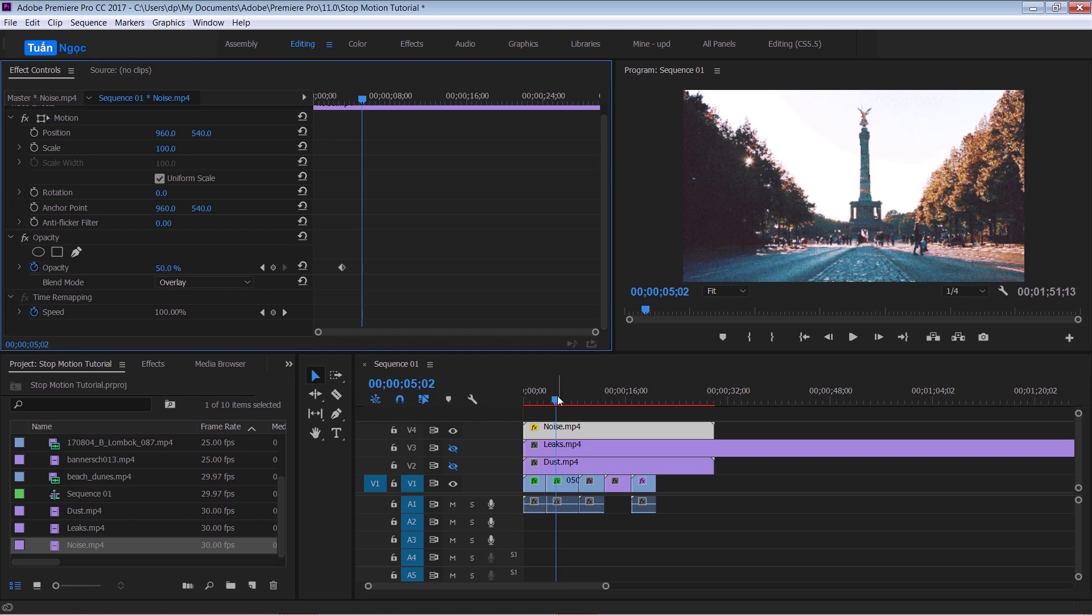
Step: Show the Leaks track V3, hide Noise on V4, preview at 00;00;02;20, and select the Leaks clip
left_click(541, 400)
left_click(453, 448)
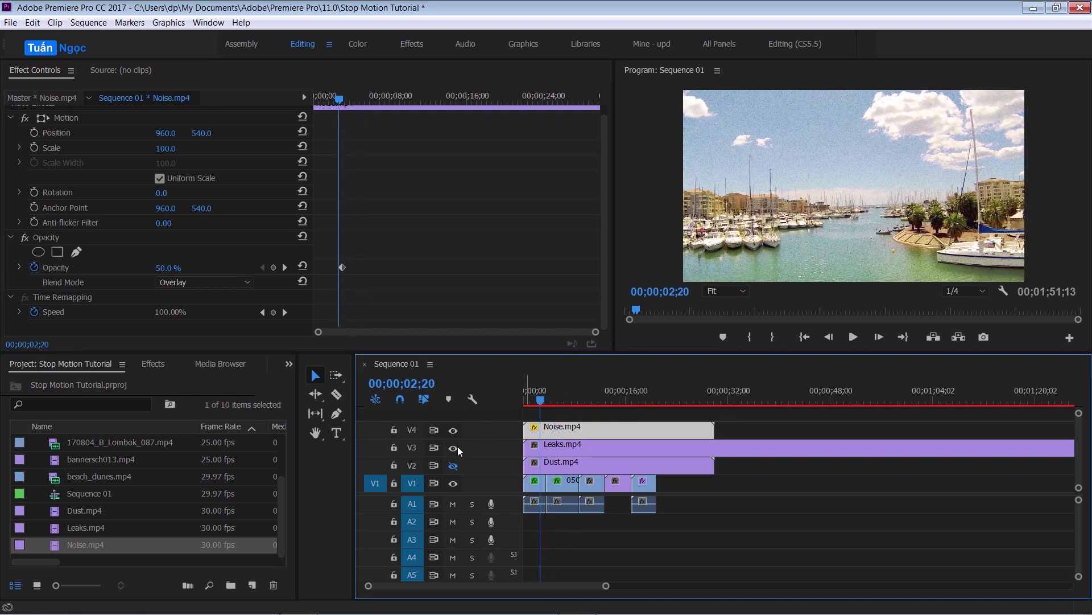
left_click(453, 430)
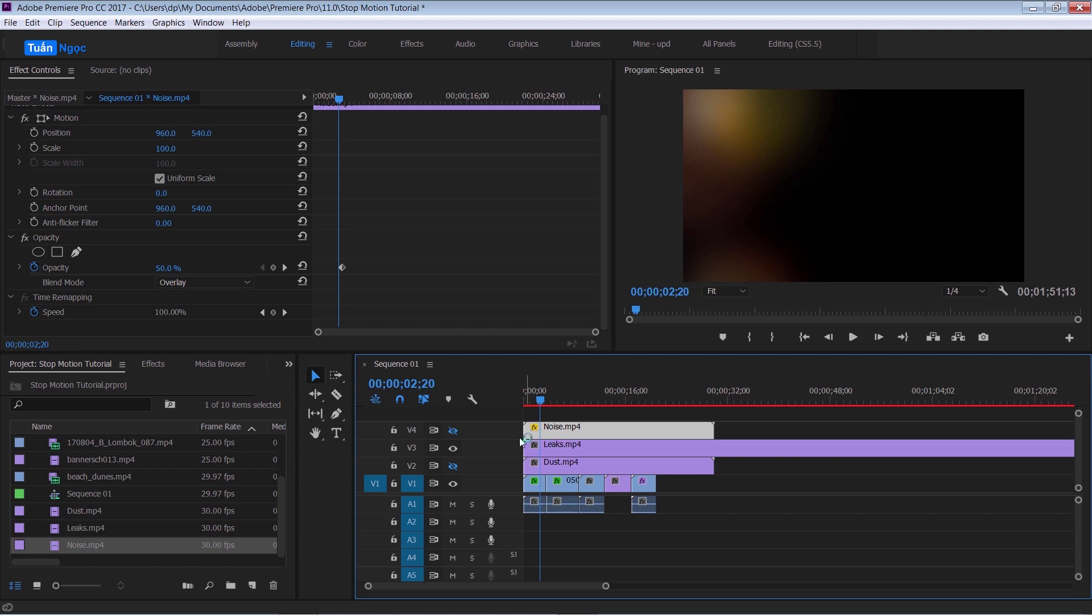
key("space")
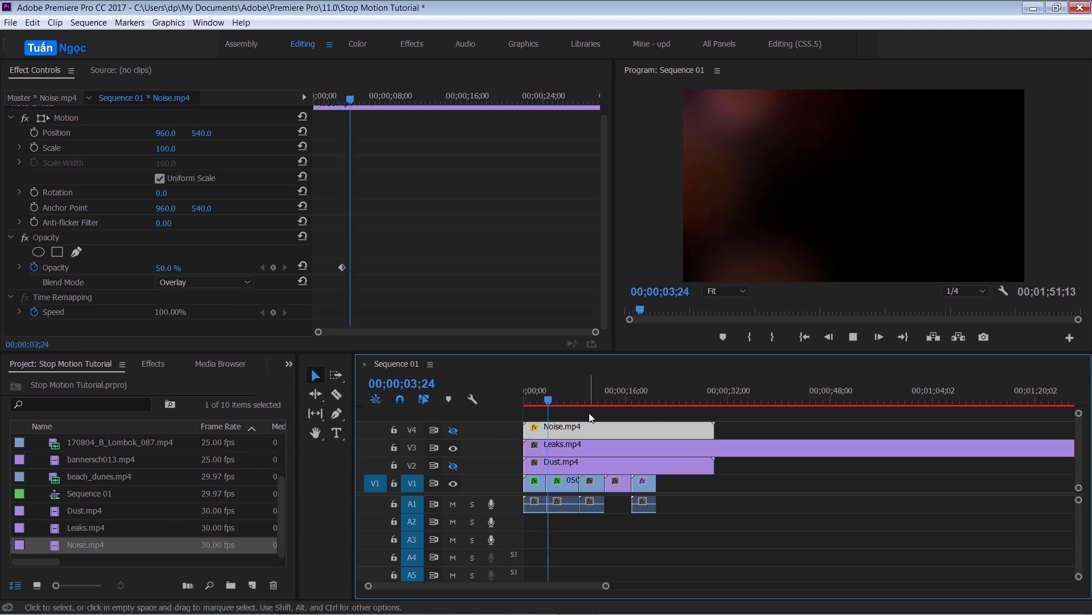
key("space")
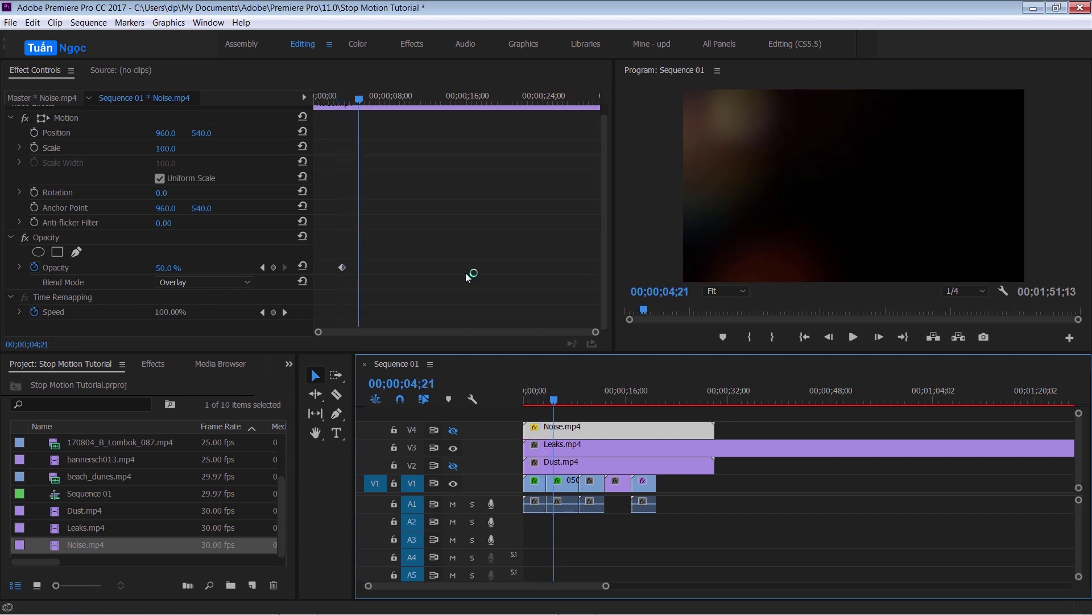
left_click(235, 279)
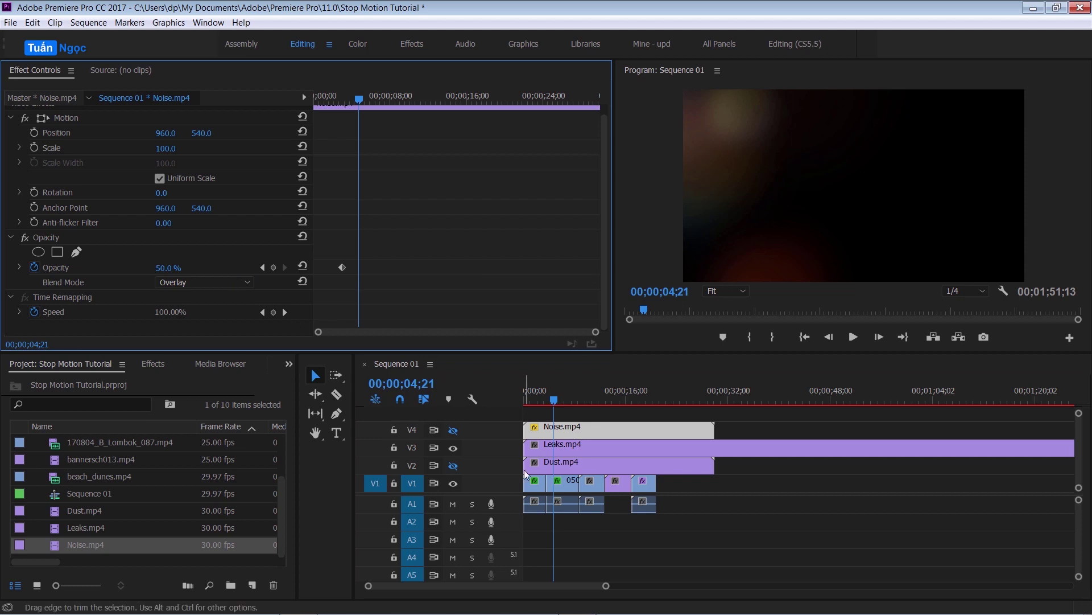
left_click(595, 443)
left_click(595, 453)
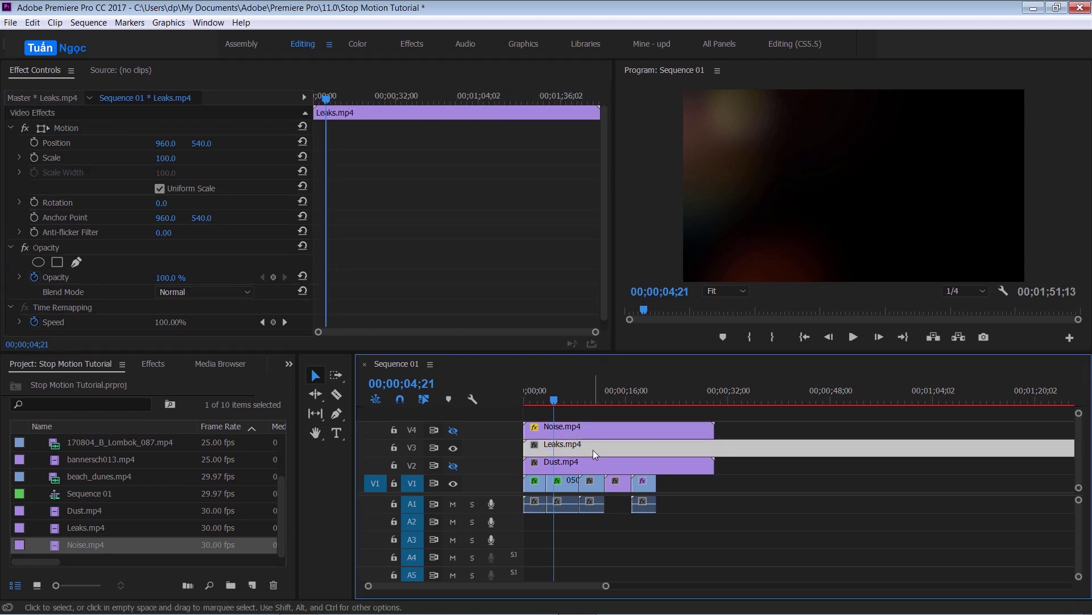
Step: Set the Leaks clip's blend mode to Linear Dodge (Add) and lower its opacity
left_click(212, 292)
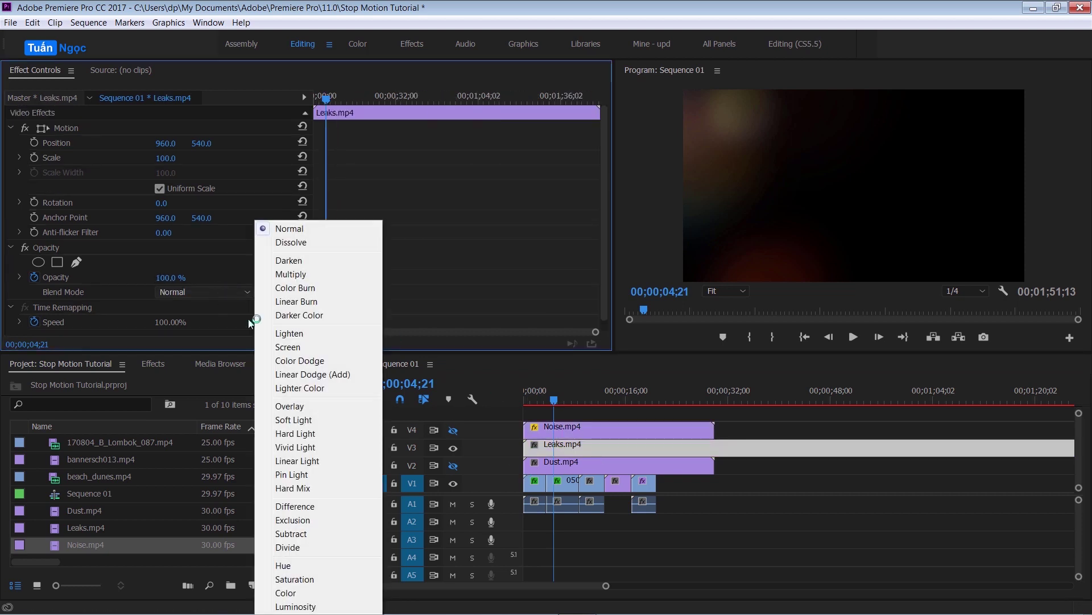
left_click(303, 375)
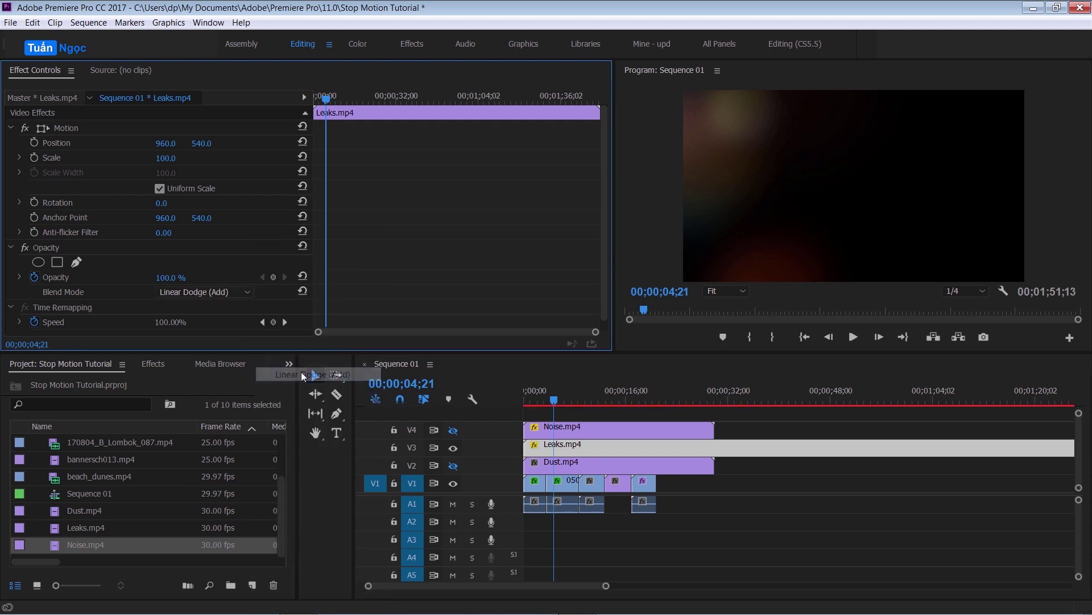
left_click_drag(555, 400, 501, 388)
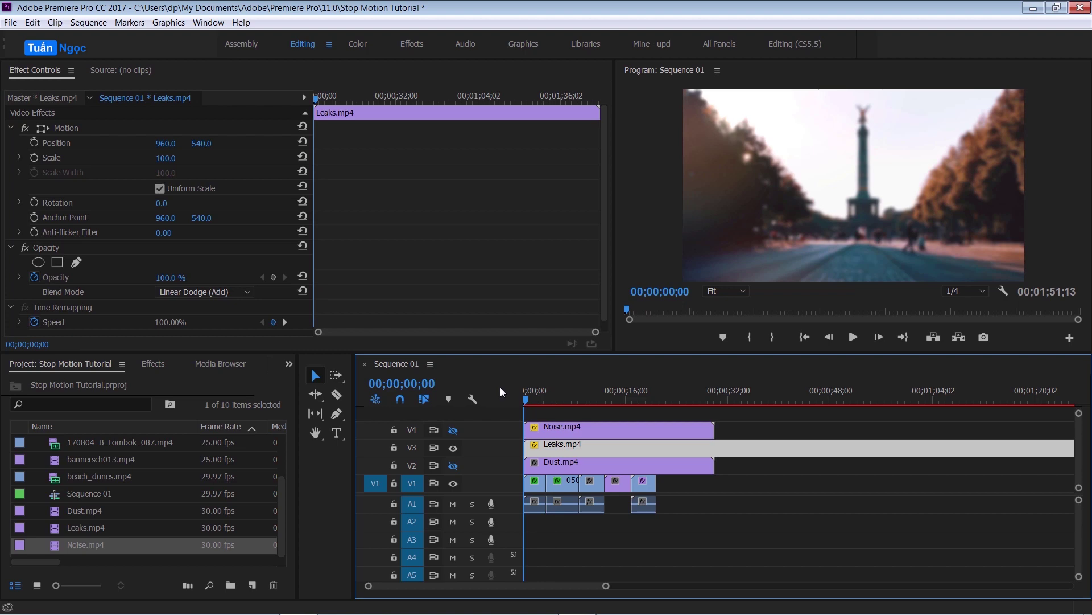
key("space")
left_click(203, 279)
type("10")
key("Return")
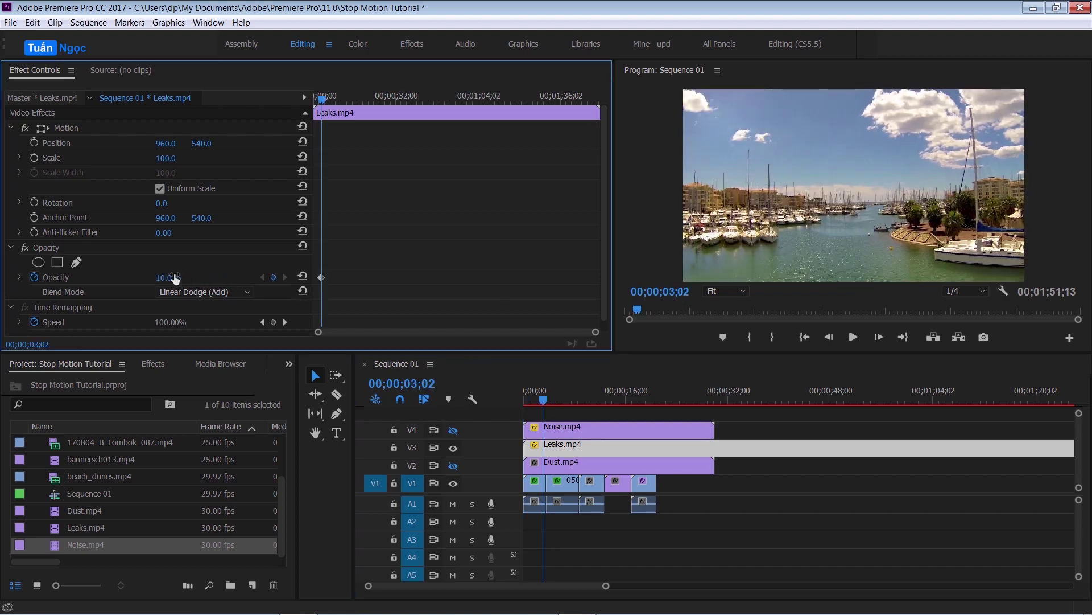
Step: Set the Dust clip on V2 to Screen, preview it, and trim Leaks to match the overlays
left_click(453, 466)
left_click(453, 448)
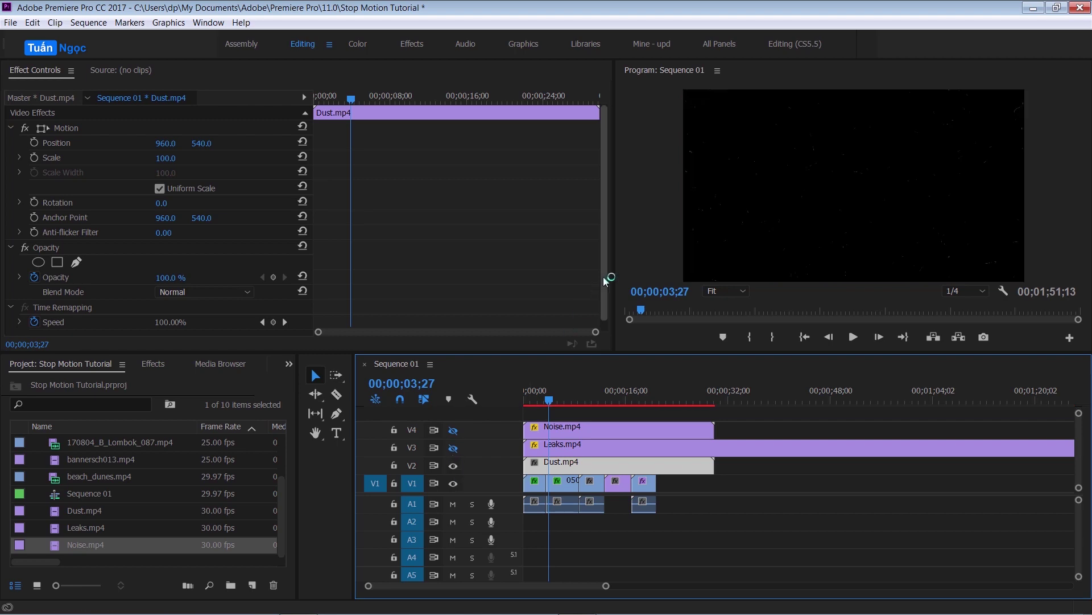
scroll(215, 285, "down", 1)
left_click(215, 282)
left_click(291, 348)
key("space")
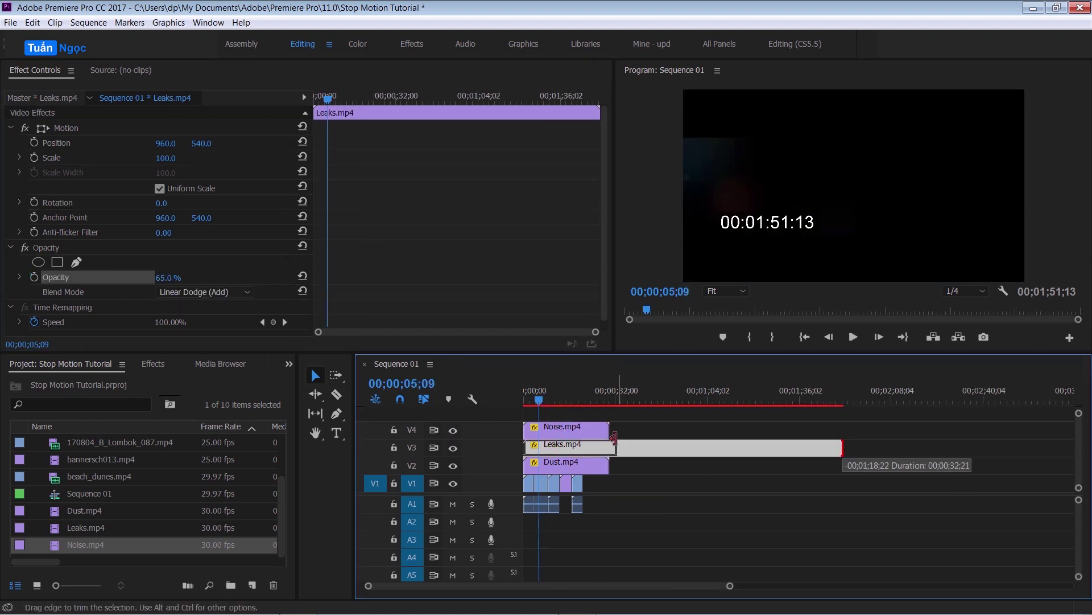
mouse_move(614, 437)
left_mouse_down()
mouse_move(561, 420)
mouse_move(670, 428)
left_mouse_up()
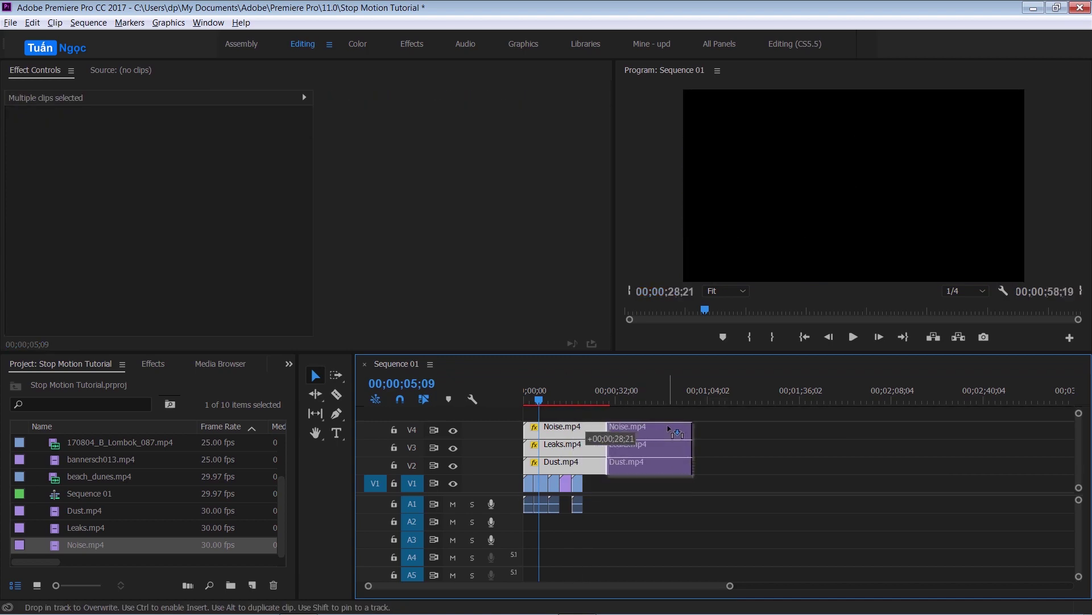
Step: Place copies of the Noise, Leaks and Dust clips after the originals, then play the sequence
left_click_drag(677, 432, 676, 433)
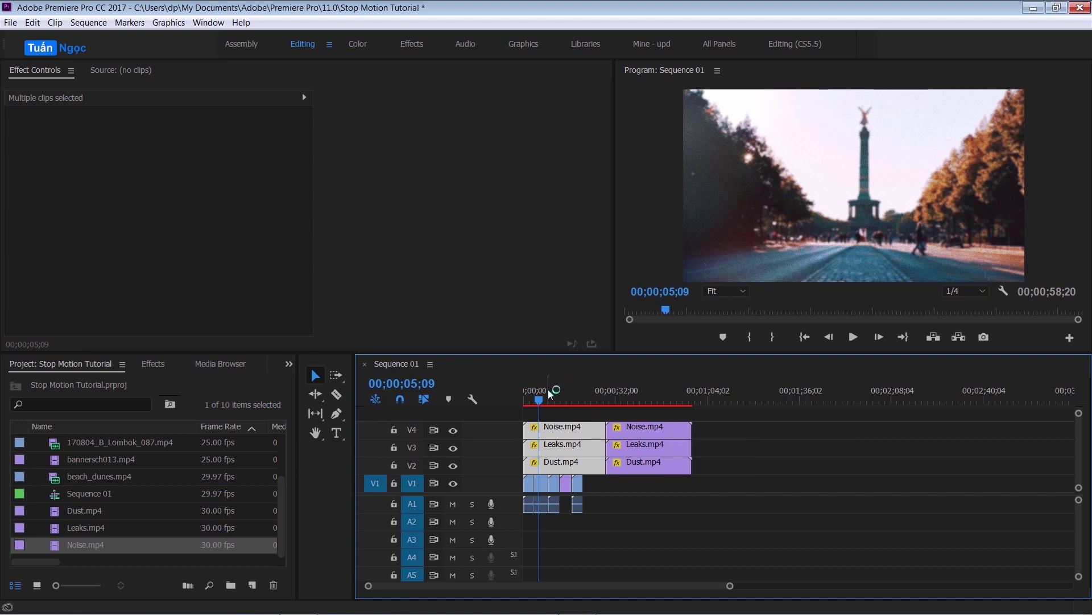
left_click_drag(544, 399, 550, 400)
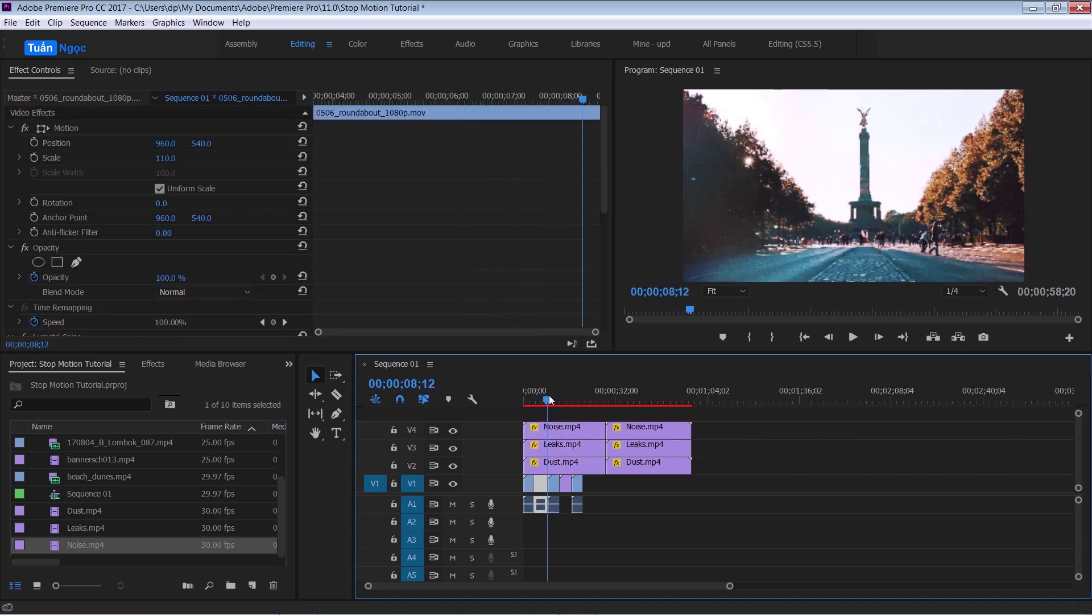
left_click_drag(550, 400, 521, 400)
key("space")
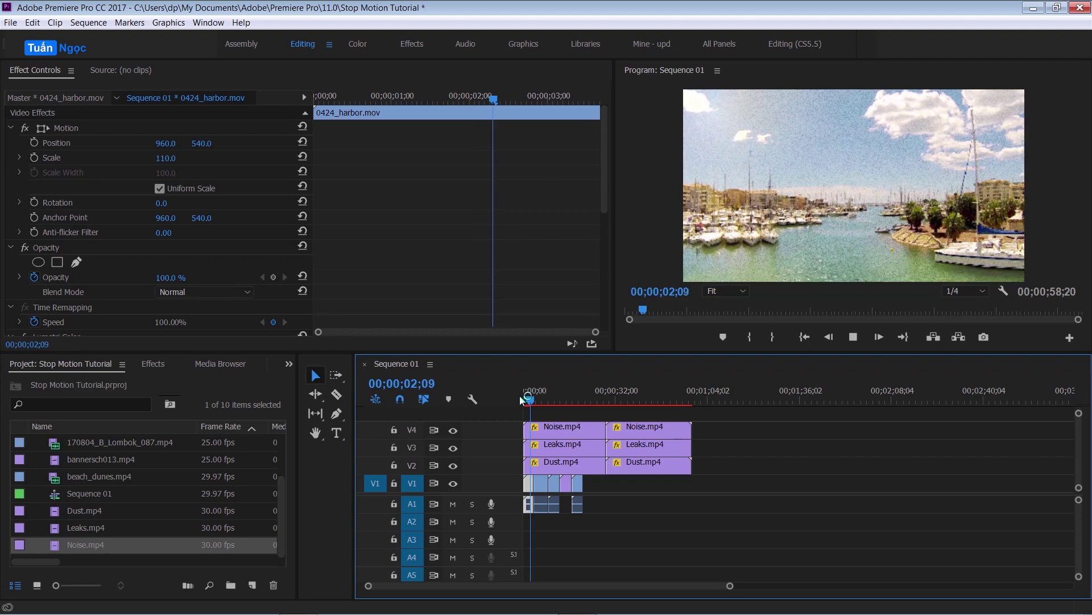
key("space")
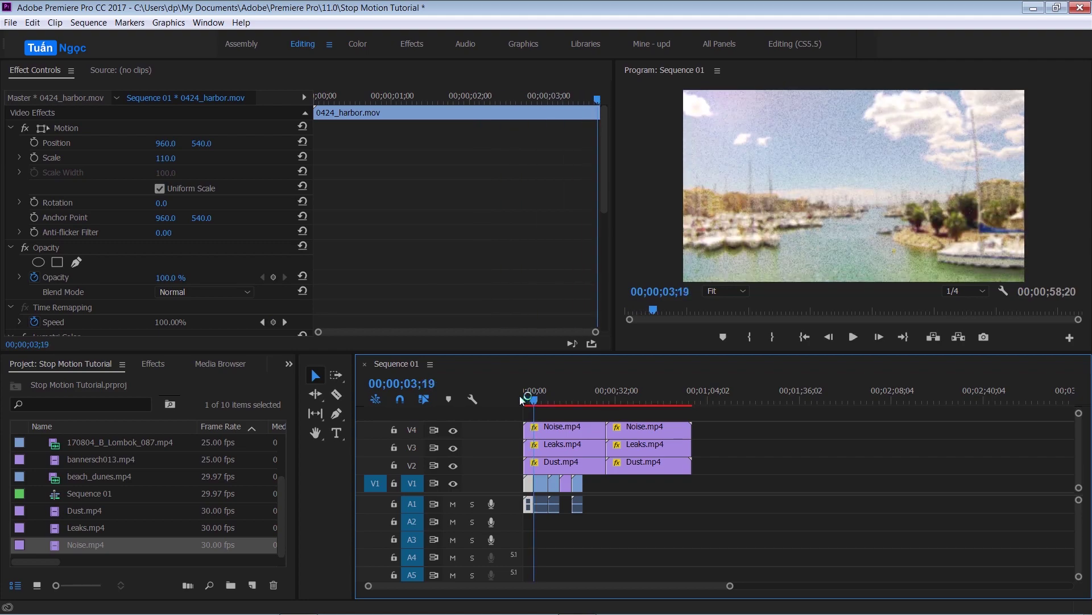